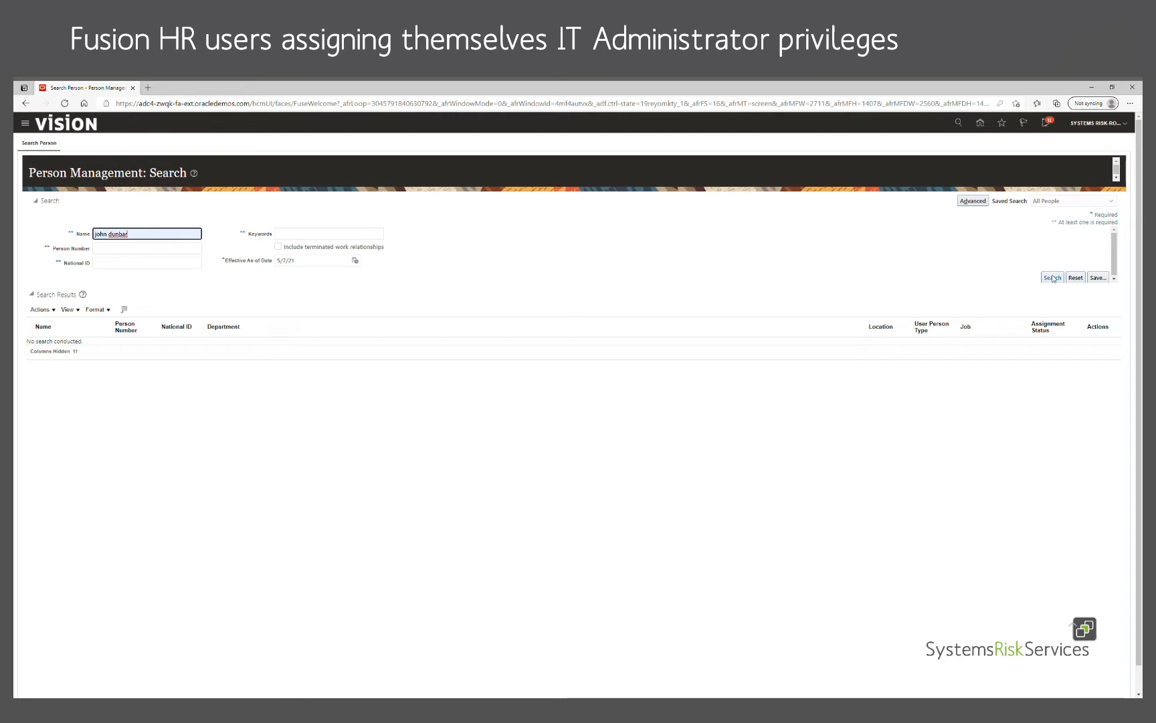
Step: Run the person search on the entered name to list the two matching employee records
{"action": "left_click", "coordinate": [1054, 279]}
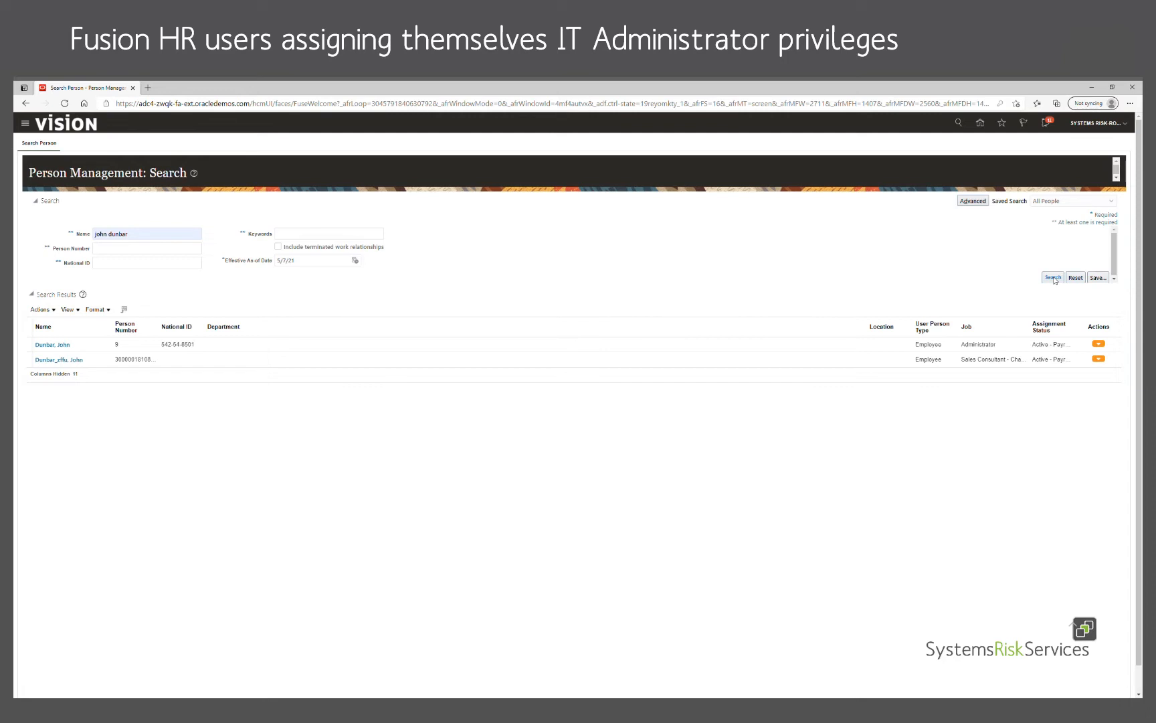
Step: Open the first matching Administrator's Employment record and show its person management Tasks panel
{"action": "left_click", "coordinate": [61, 347]}
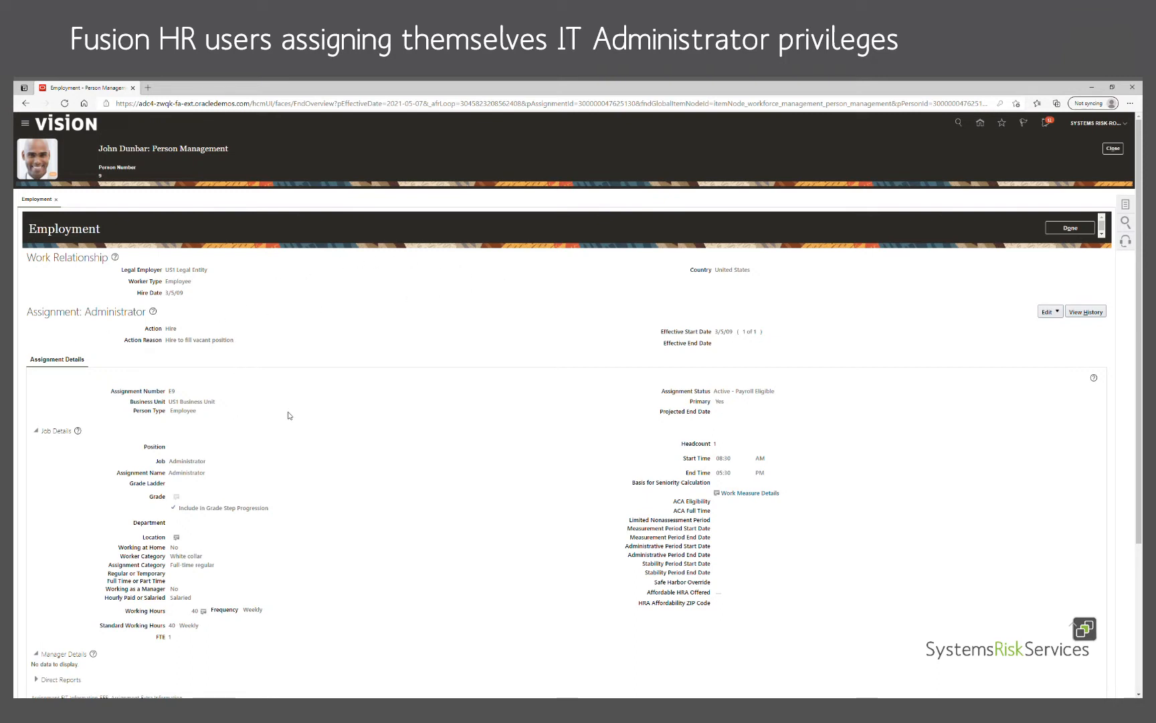
{"action": "left_click", "coordinate": [1128, 205]}
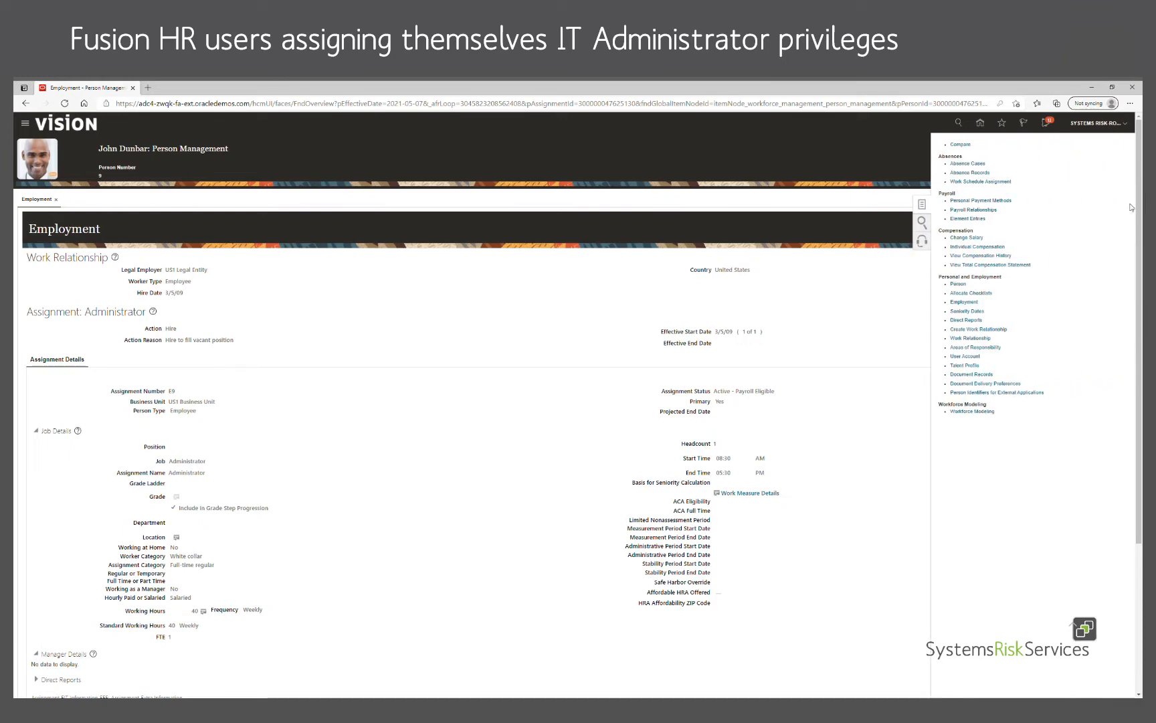
Step: Open the employee's User Account page and scroll to the empty Role Delegations section
{"action": "left_click", "coordinate": [973, 360]}
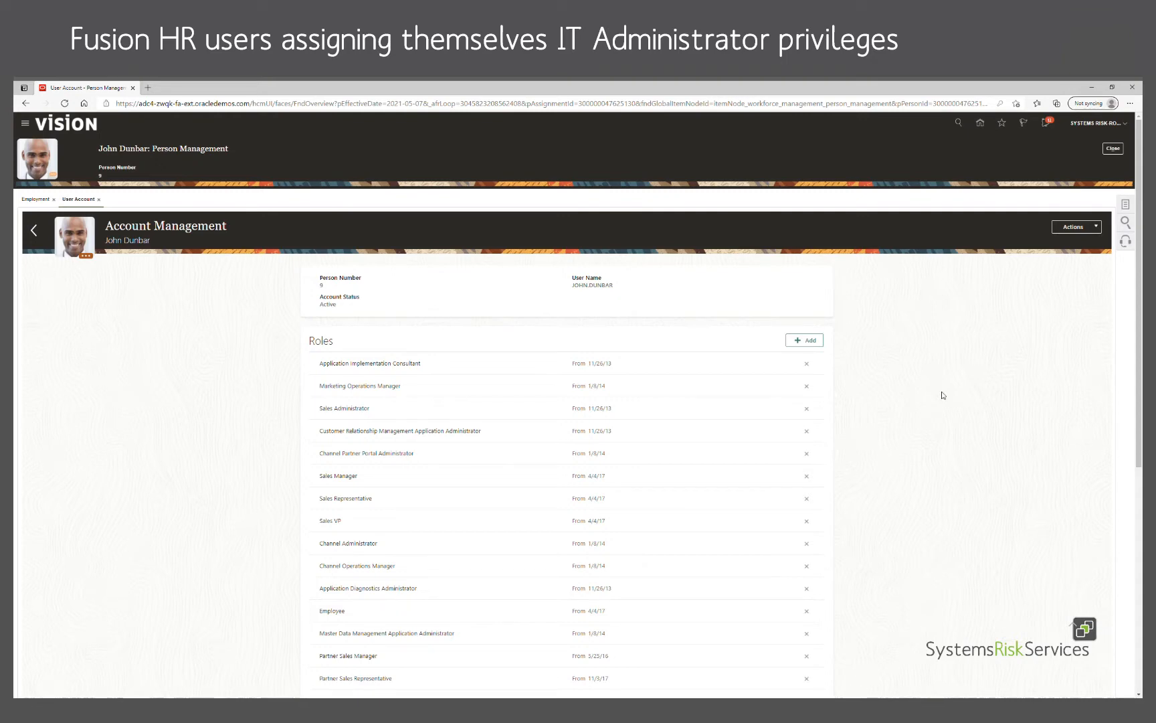
{"action": "scroll", "coordinate": [942, 395], "scroll_direction": "down", "scroll_amount": 10}
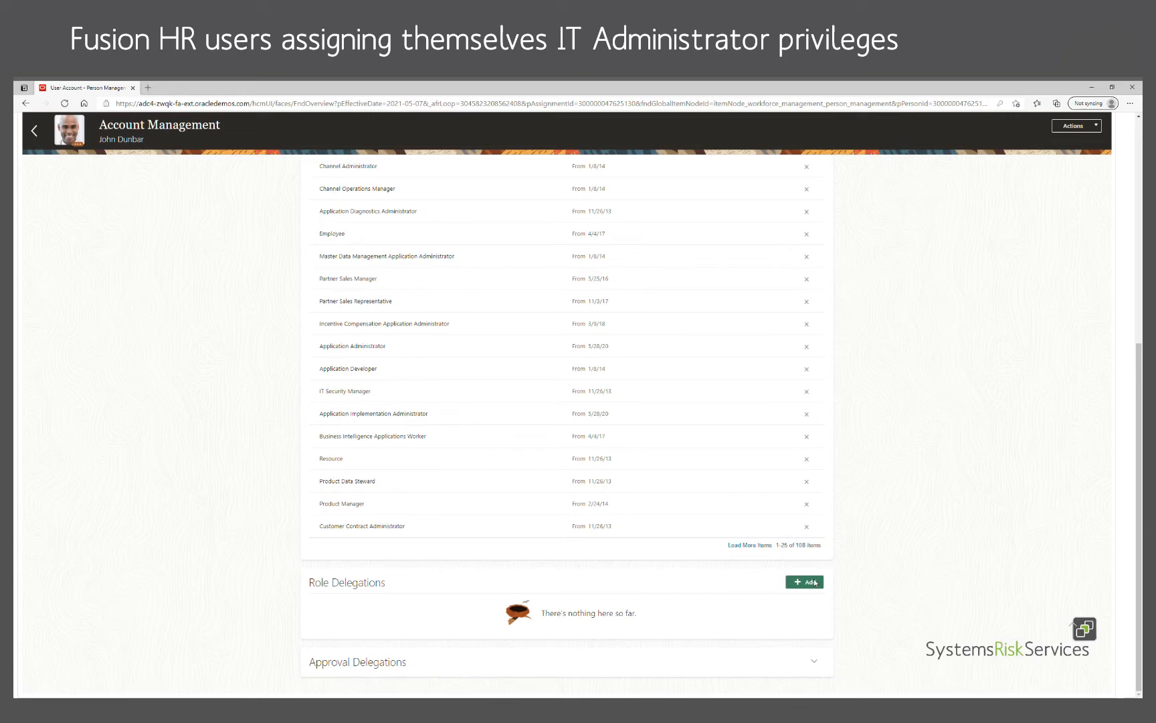
Step: Add a new role delegation with IT Security Manager as the role
{"action": "left_click", "coordinate": [815, 582]}
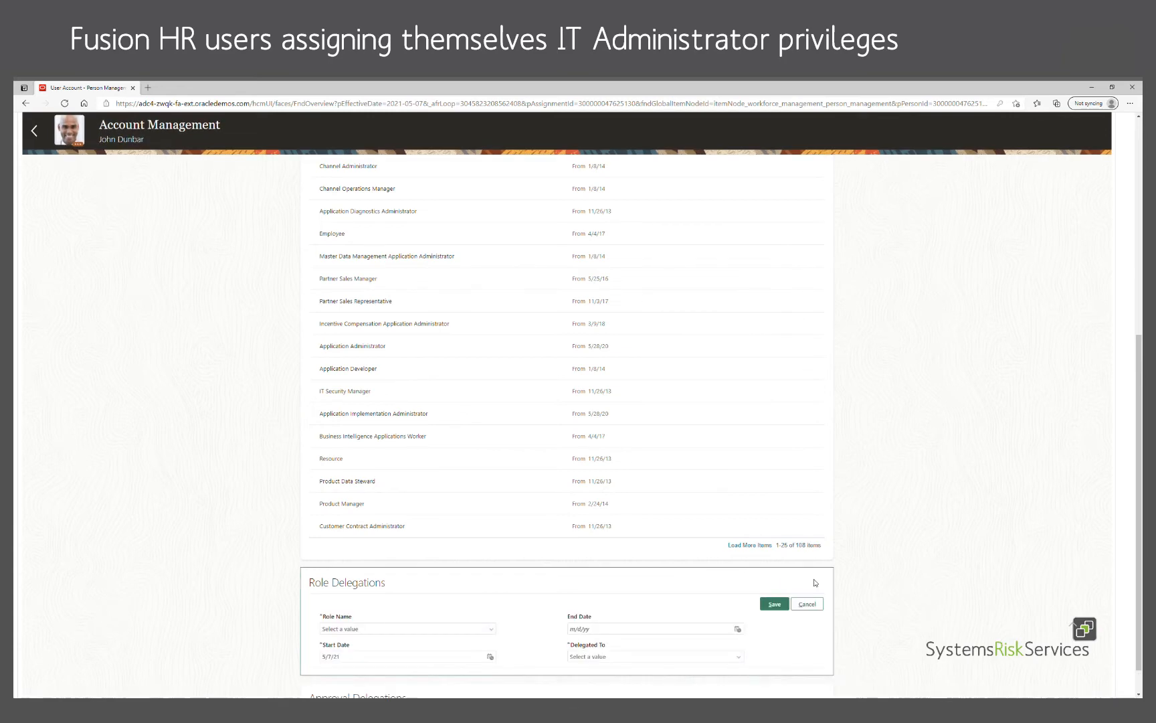
{"action": "left_click", "coordinate": [492, 630]}
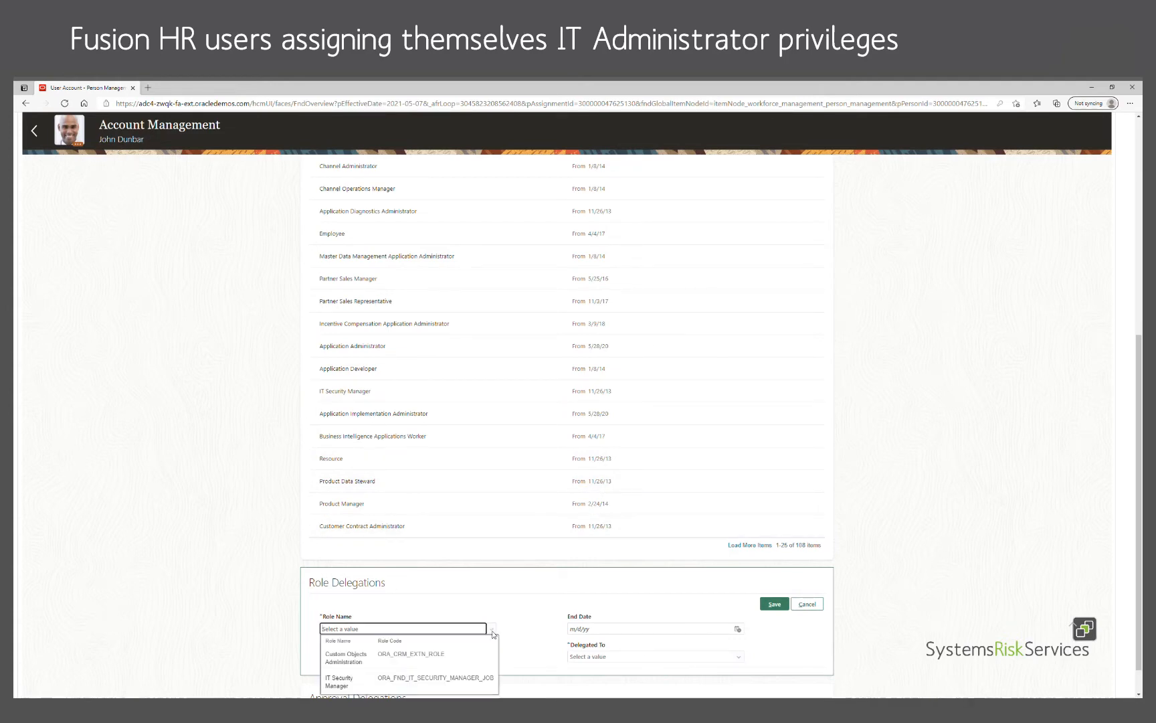
{"action": "left_click", "coordinate": [474, 670]}
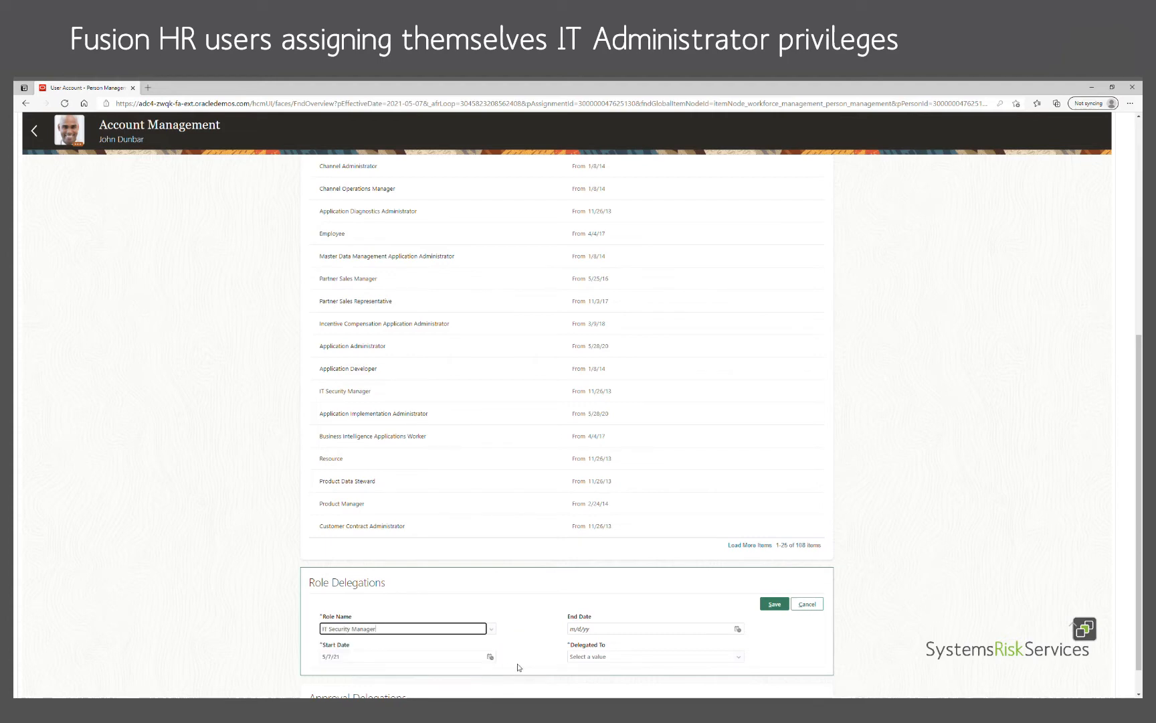
Step: Search 'syst' in Delegated To and pick the SYSTEMS RISK-ROGUE-HR-DEMO user as delegate
{"action": "left_click", "coordinate": [730, 660]}
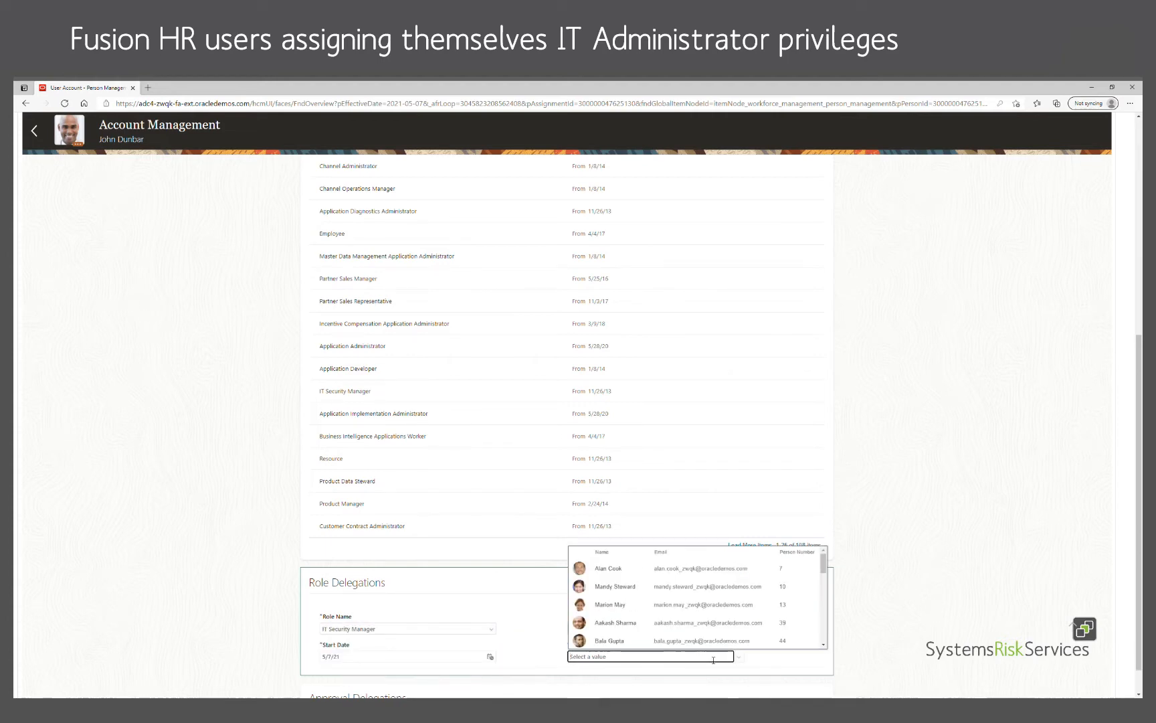
{"action": "type", "text": "syst"}
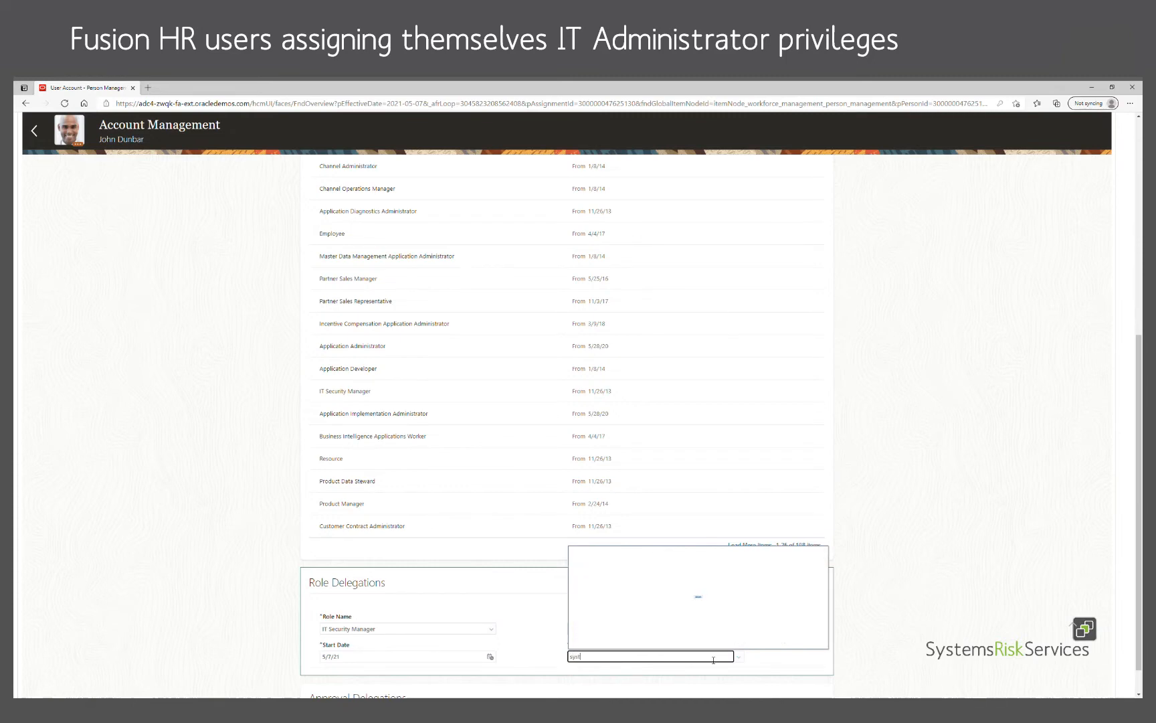
{"action": "type", "text": "ems"}
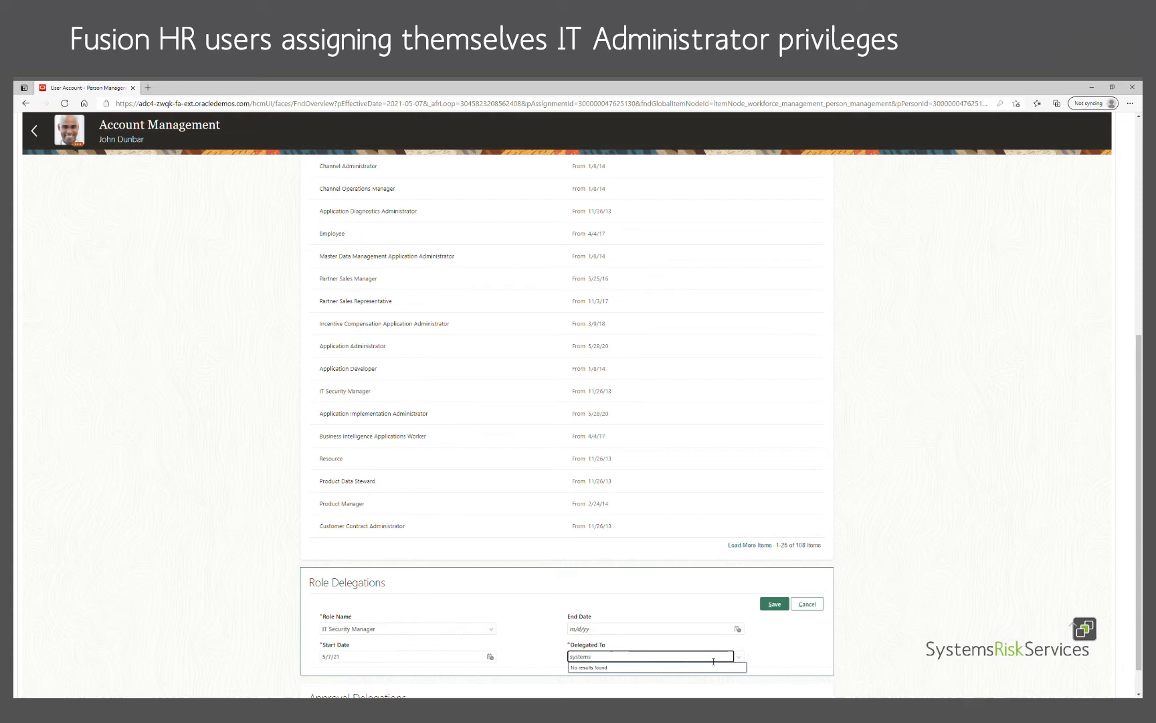
{"action": "left_click", "coordinate": [713, 661]}
{"action": "double_click", "coordinate": [677, 660]}
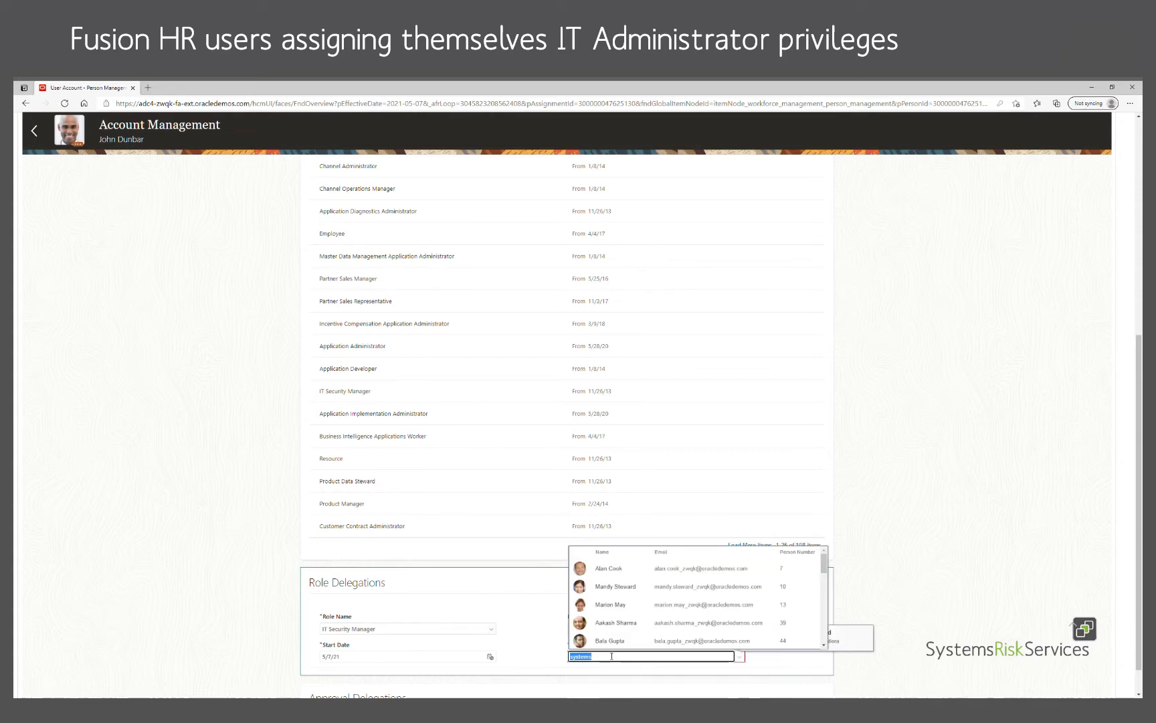
{"action": "type", "text": "syst"}
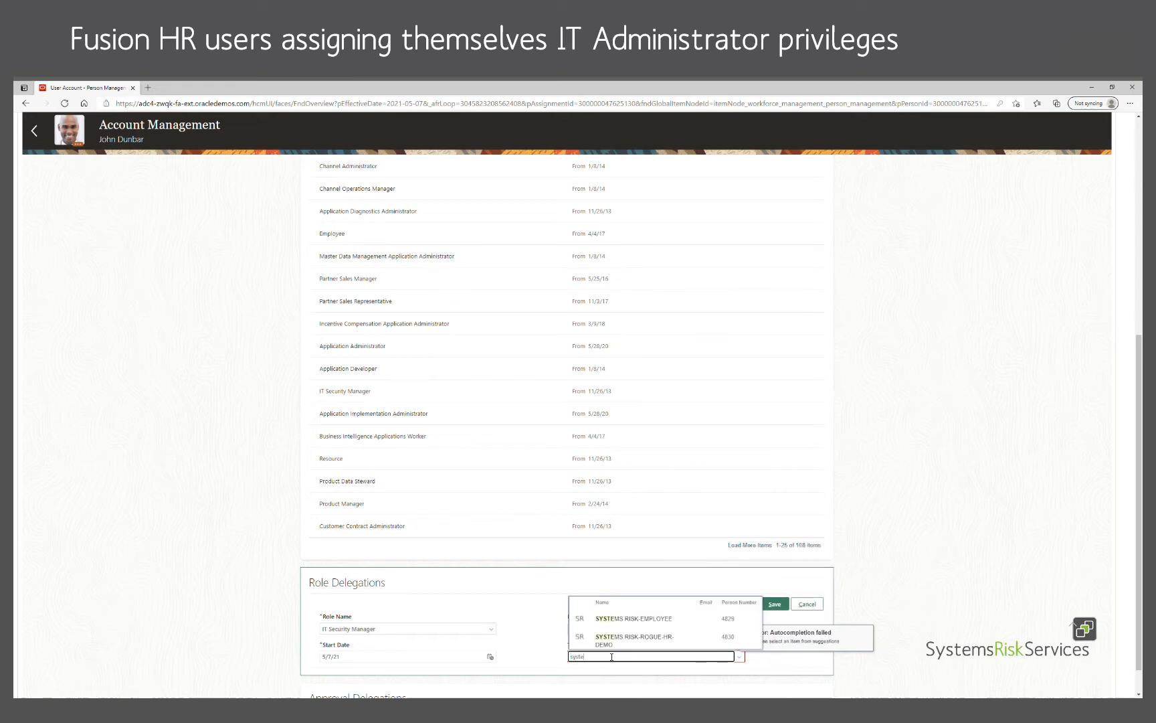
{"action": "left_click", "coordinate": [634, 644]}
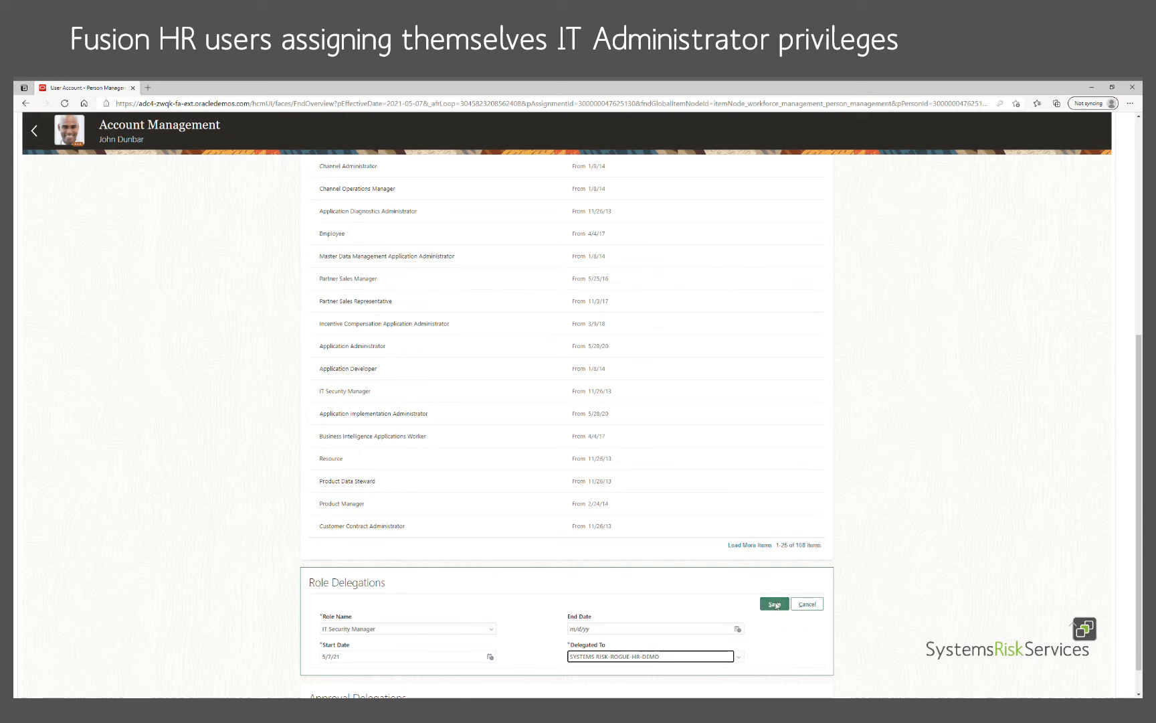
Step: Save the IT Security Manager delegation to the rogue HR user and scroll back up the account page
{"action": "left_click", "coordinate": [776, 605]}
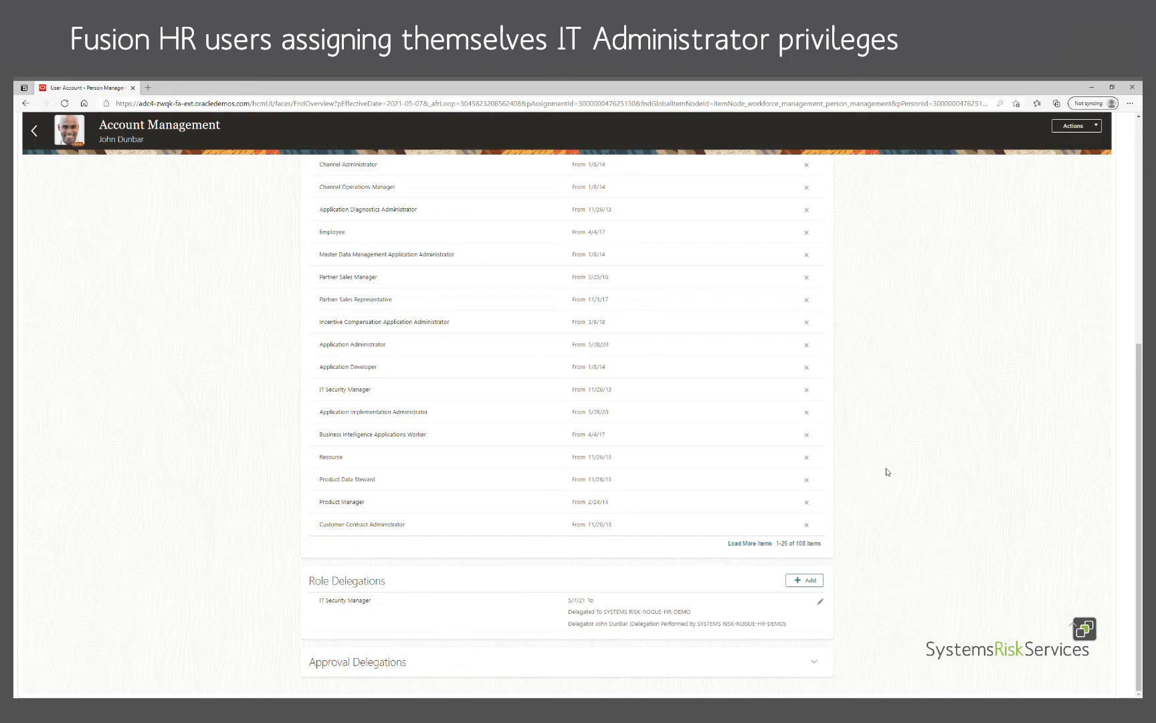
{"action": "scroll", "coordinate": [887, 472], "scroll_direction": "up", "scroll_amount": 3}
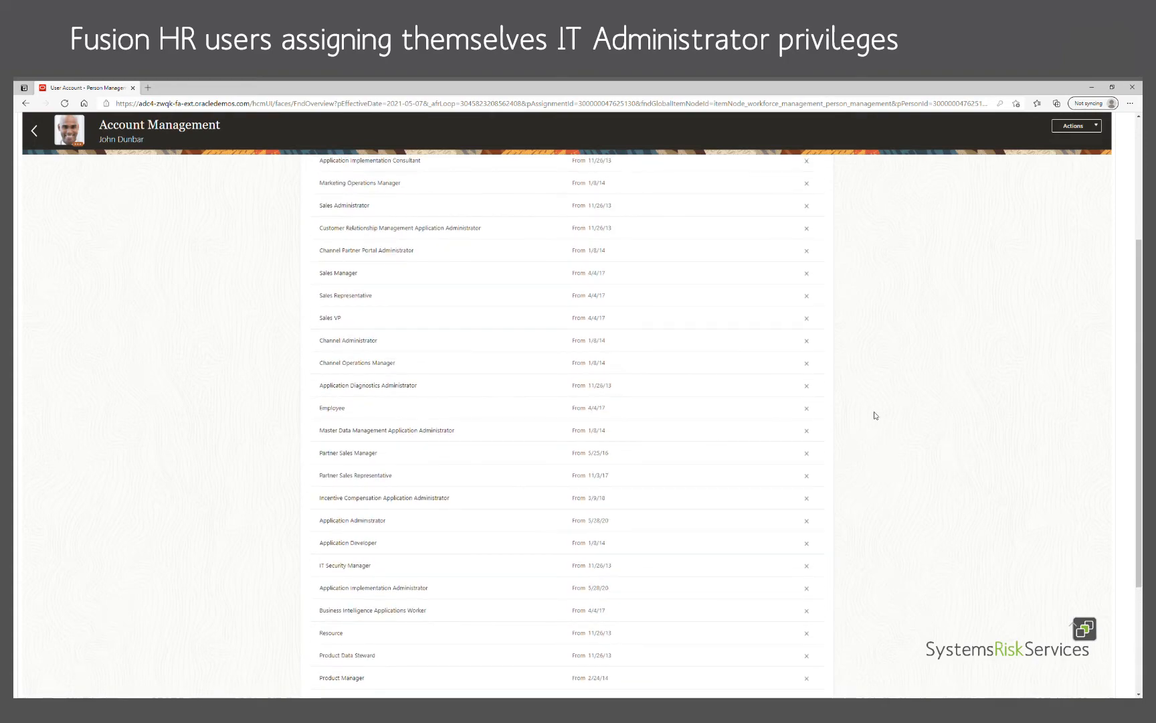
{"action": "scroll", "coordinate": [929, 427], "scroll_direction": "up", "scroll_amount": 3}
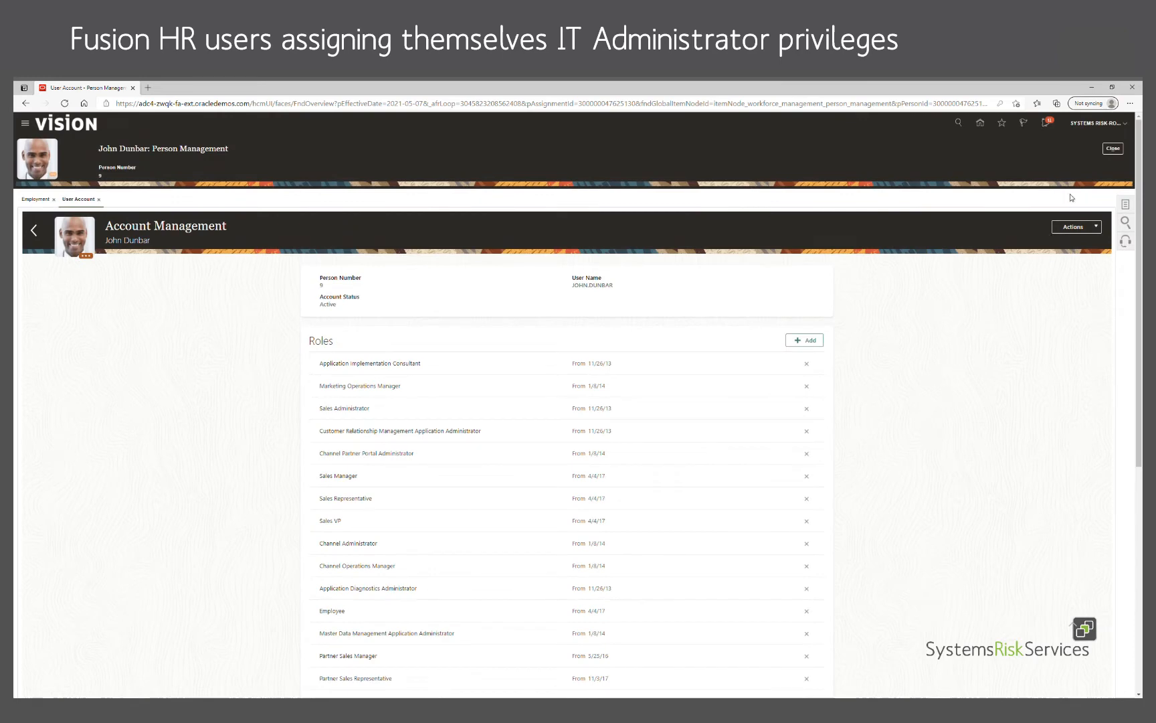
Step: Close the person management page and browse the navigator's Tools group before closing it
{"action": "left_click", "coordinate": [1113, 151]}
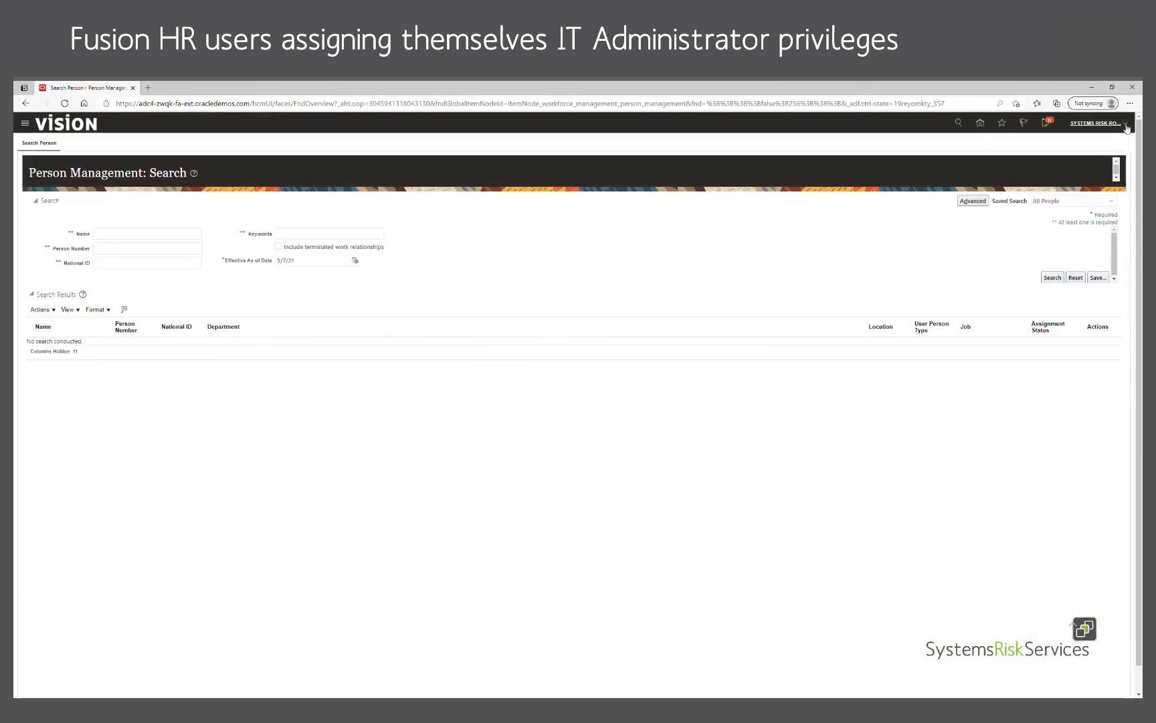
{"action": "left_click", "coordinate": [30, 127]}
{"action": "left_click", "coordinate": [105, 263]}
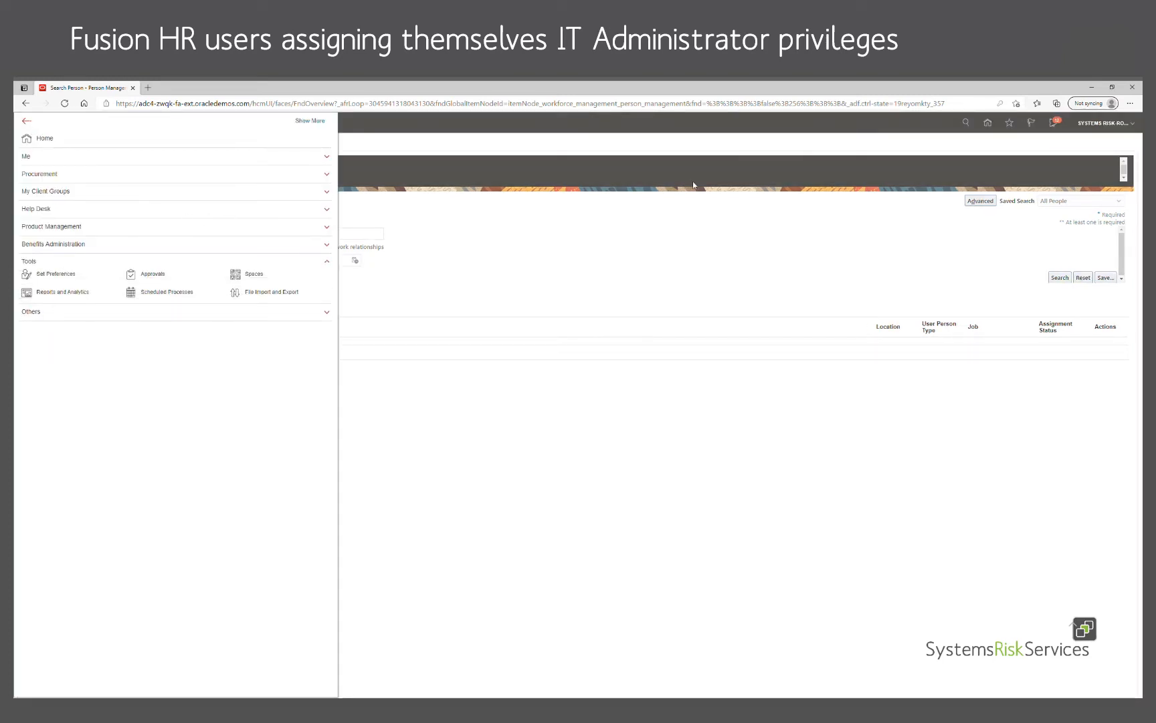
{"action": "left_click", "coordinate": [1109, 128]}
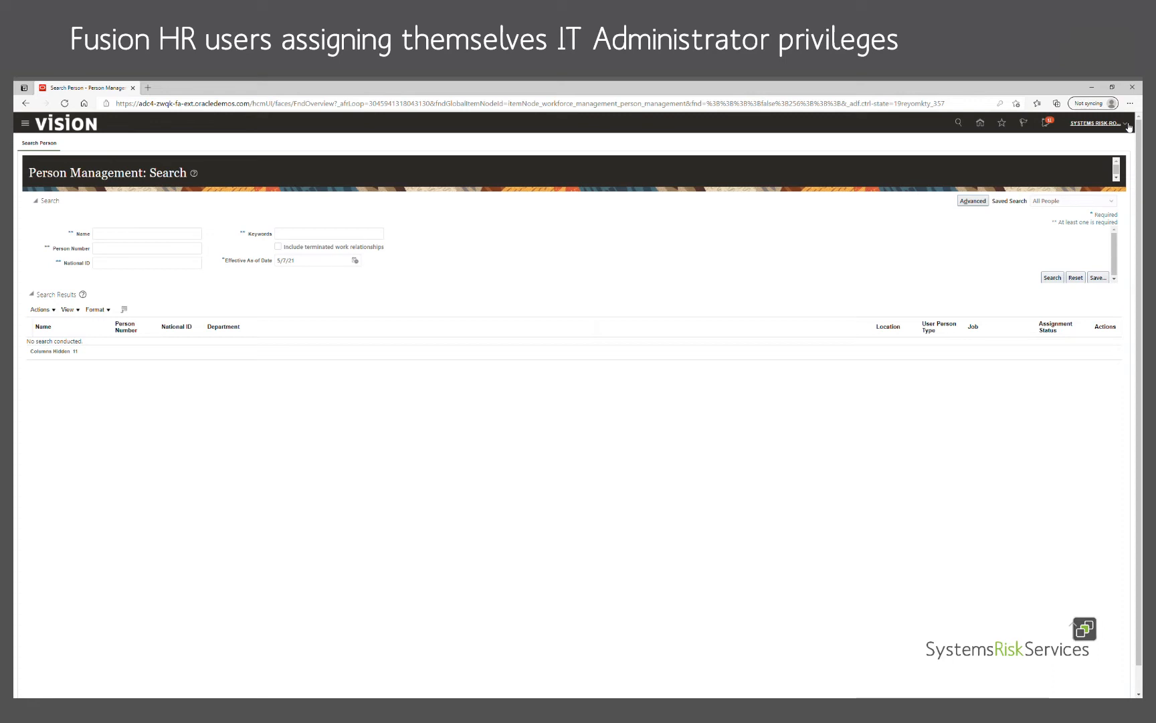
Step: Sign out from the user menu, confirm, and select the extra username suffix on the sign-in page
{"action": "left_click", "coordinate": [1127, 125]}
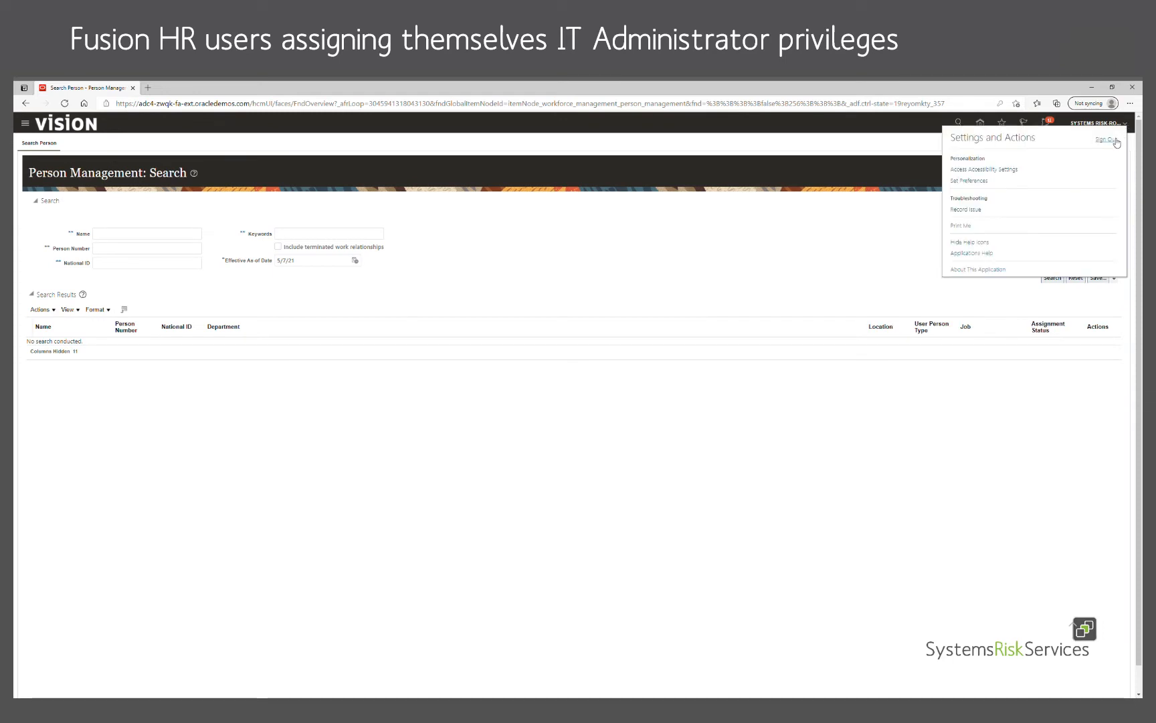
{"action": "left_click", "coordinate": [1112, 140]}
{"action": "left_click", "coordinate": [569, 307]}
{"action": "left_click_drag", "start_coordinate": [575, 275], "coordinate": [700, 268]}
Step: Delete the username suffix and sign in with the shortened username
{"action": "key", "text": "BackSpace"}
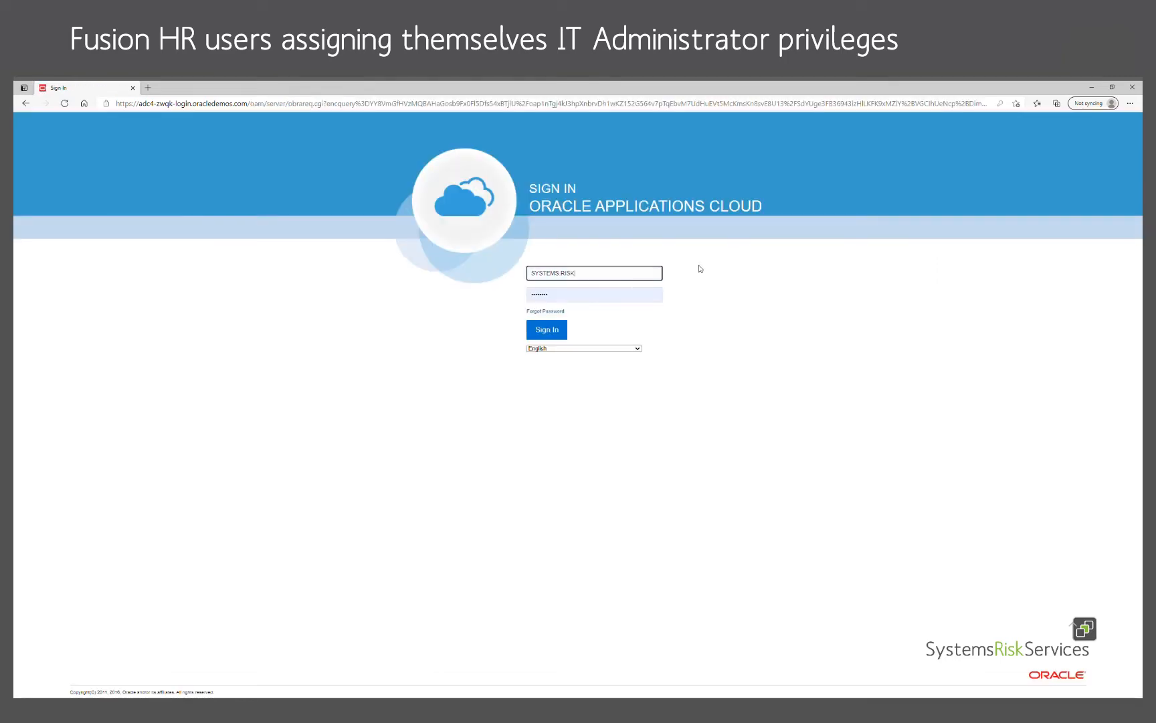
{"action": "left_click", "coordinate": [849, 295]}
{"action": "left_click", "coordinate": [548, 329]}
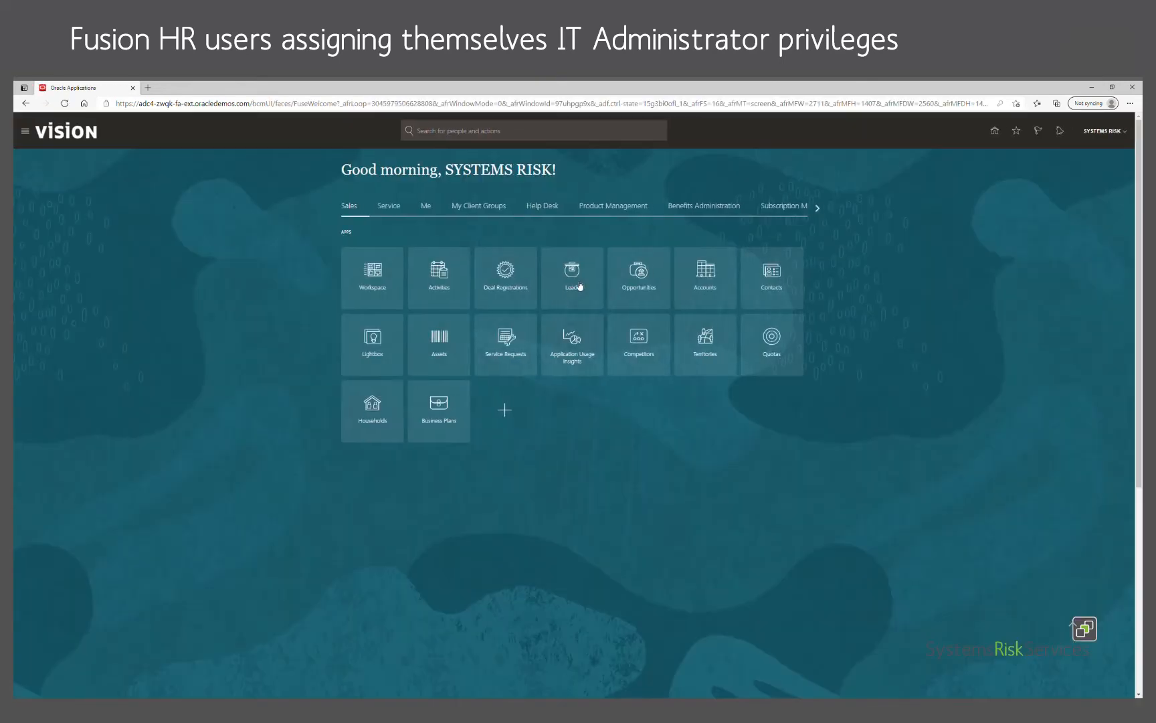
Step: Go to Scheduled Processes from the navigator's Tools group
{"action": "left_click", "coordinate": [29, 133]}
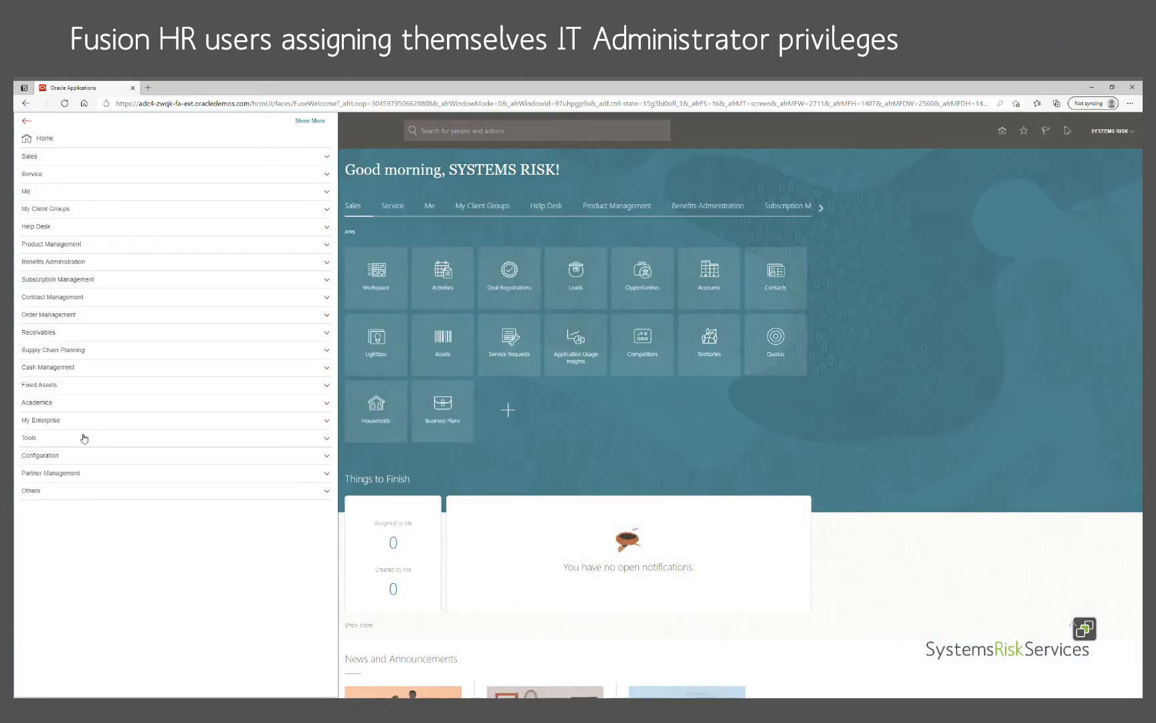
{"action": "left_click", "coordinate": [84, 438]}
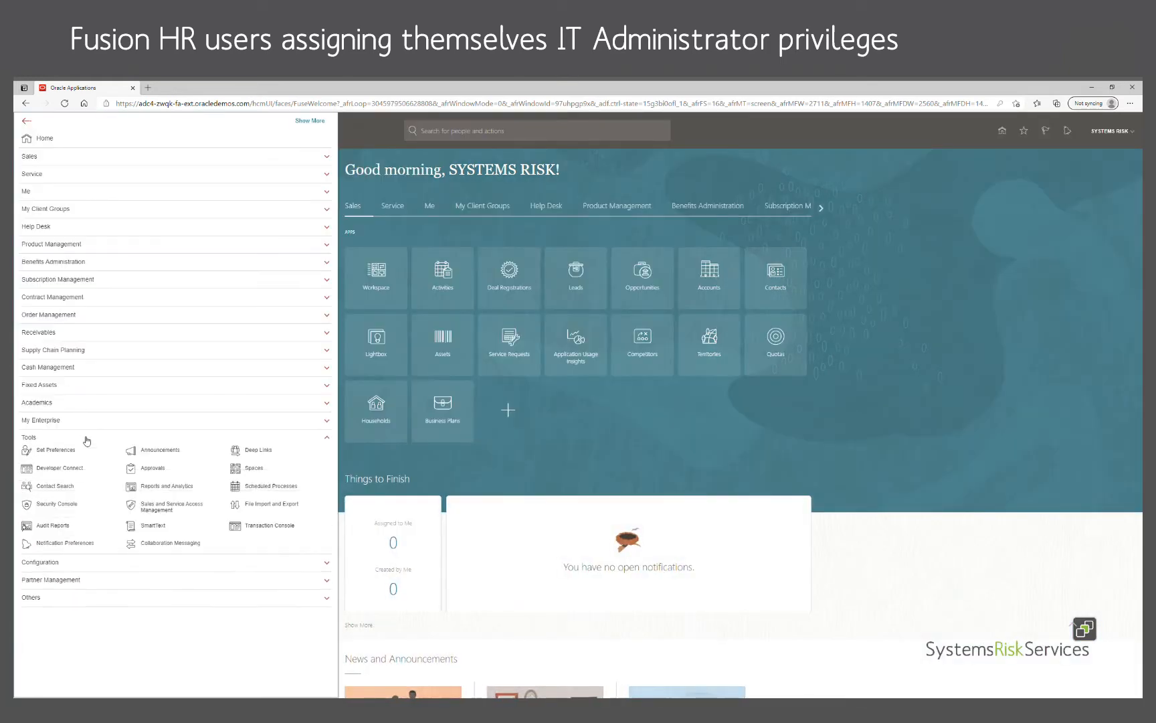
{"action": "left_click", "coordinate": [266, 488]}
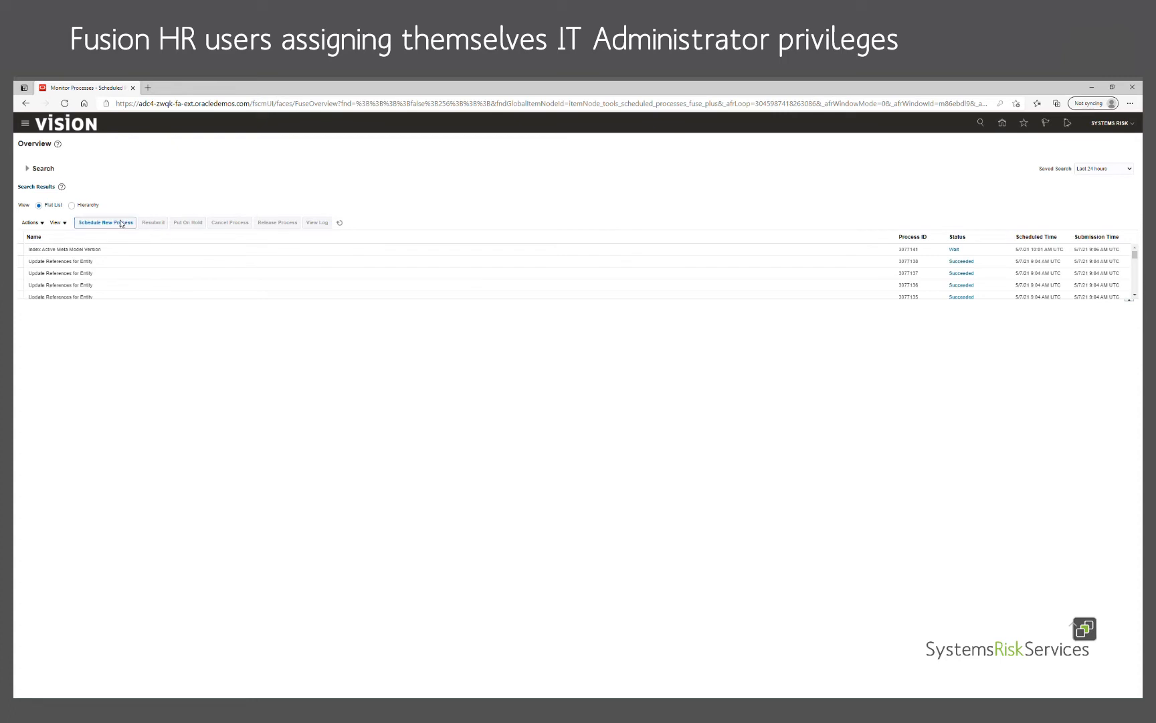
Step: Start a new scheduled process and search process names for 'send pending ldap reques'
{"action": "left_click", "coordinate": [121, 223]}
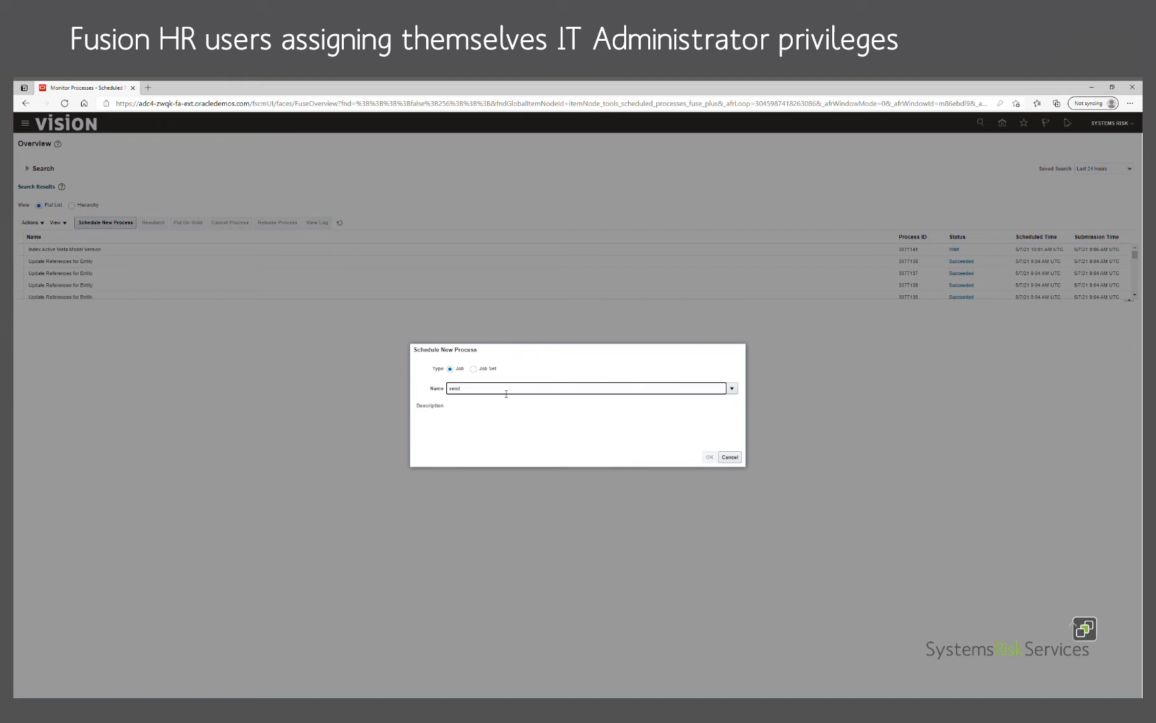
{"action": "type", "text": "send pending ldap requests"}
{"action": "left_click_drag", "start_coordinate": [665, 393], "coordinate": [265, 393]}
{"action": "key", "text": "ctrl+c"}
{"action": "left_click", "coordinate": [734, 388]}
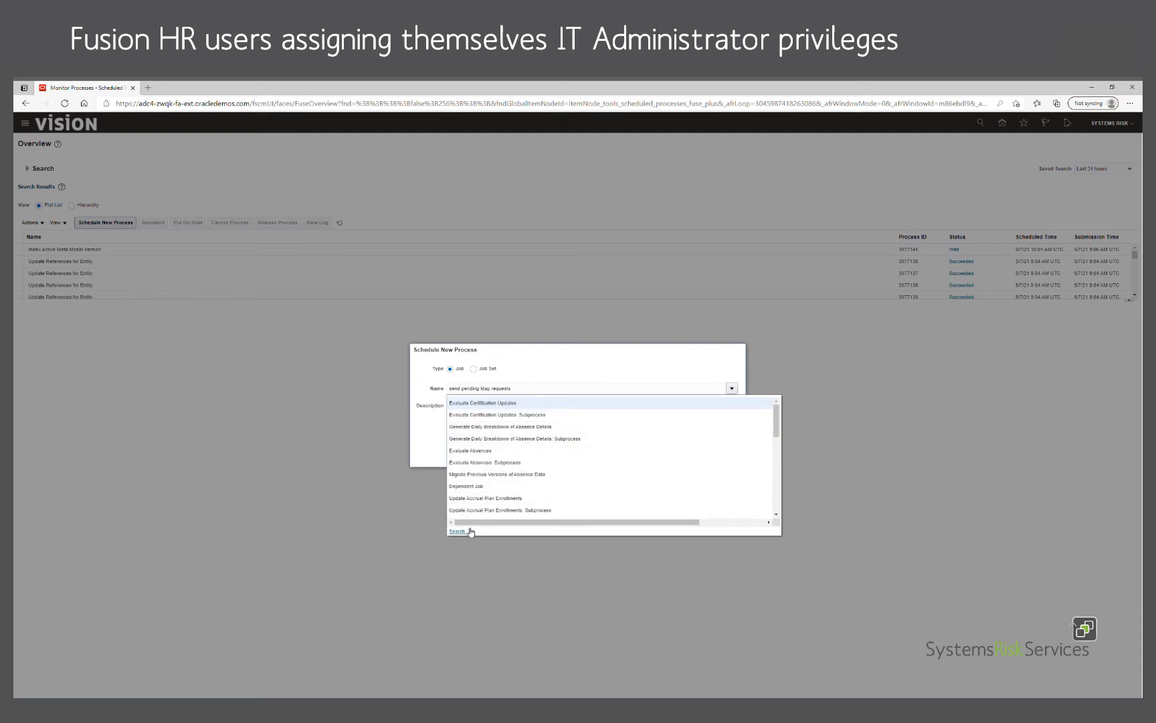
{"action": "left_click", "coordinate": [459, 531]}
{"action": "left_click", "coordinate": [466, 387]}
{"action": "key", "text": "ctrl+v"}
{"action": "left_click", "coordinate": [758, 406]}
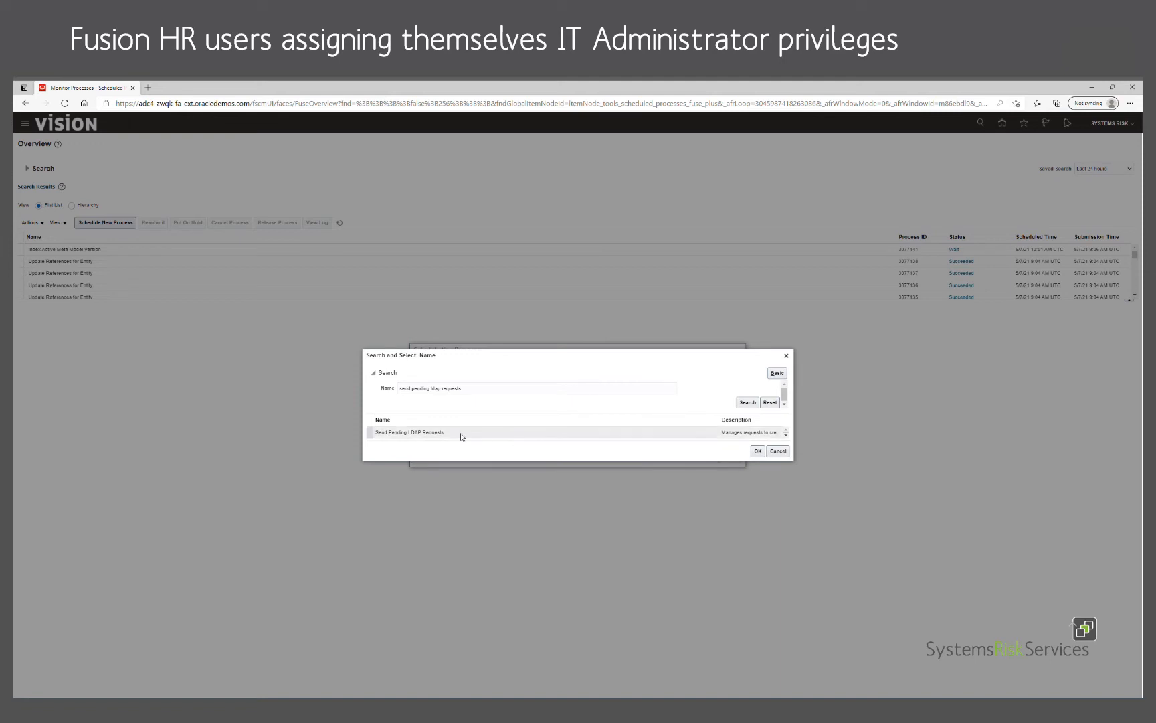
Step: Choose Send Pending LDAP Requests, confirm it, and submit the job
{"action": "left_click", "coordinate": [757, 451]}
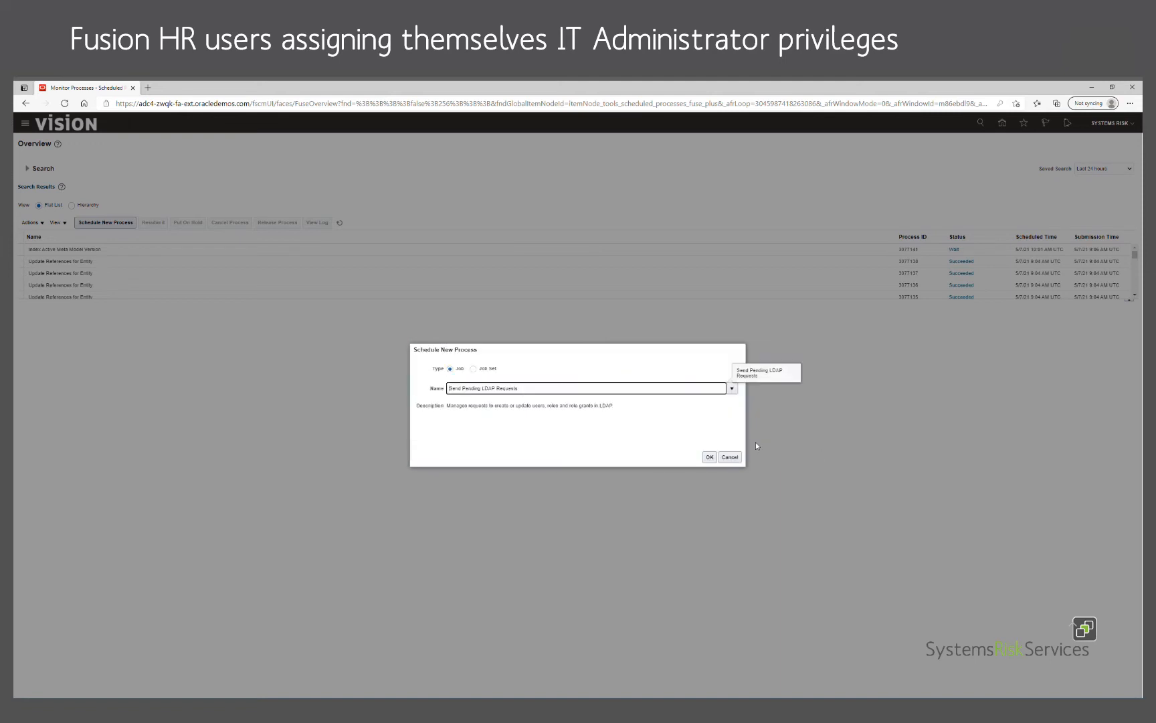
{"action": "left_click", "coordinate": [710, 459]}
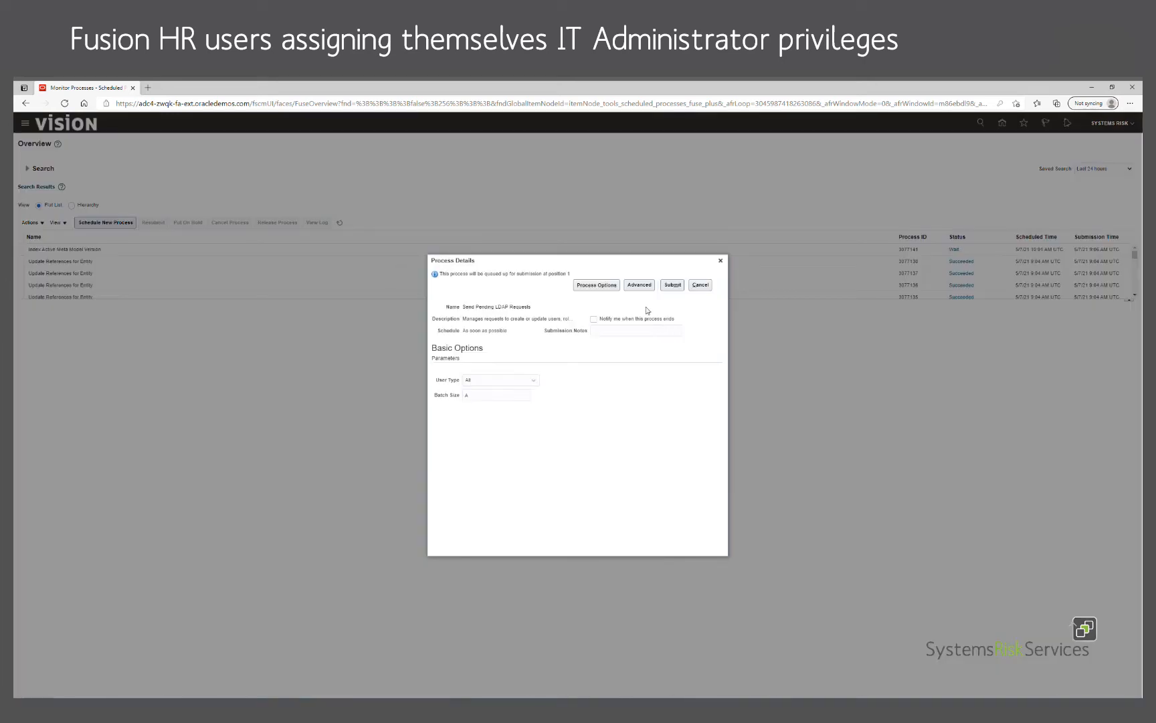
{"action": "left_click", "coordinate": [674, 286]}
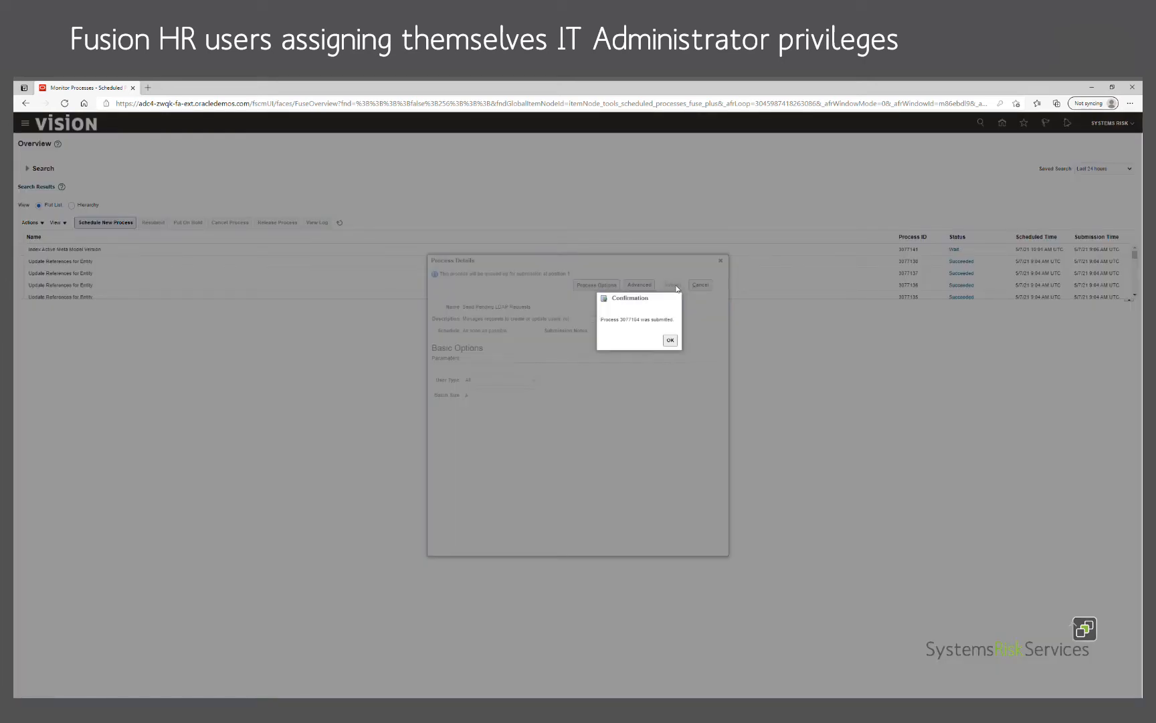
{"action": "left_click", "coordinate": [669, 340]}
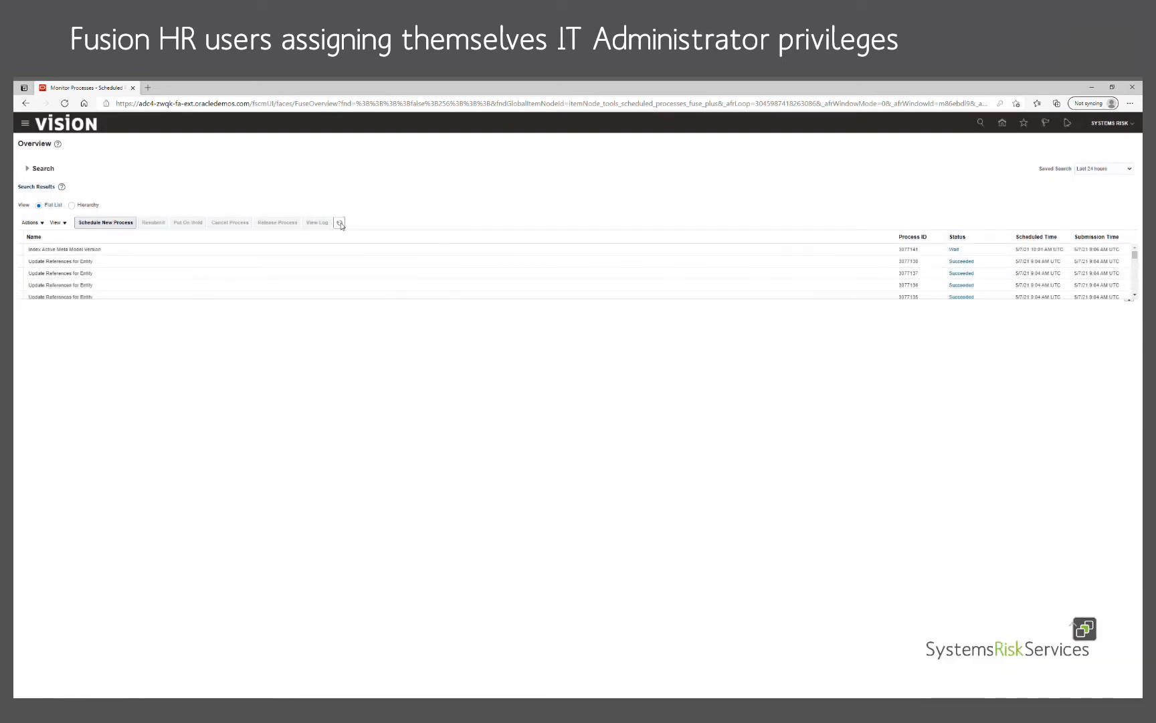
Step: Refresh the scheduled processes list repeatedly while the Send Pending LDAP Requests job runs
{"action": "left_click", "coordinate": [340, 224]}
{"action": "left_click", "coordinate": [340, 228]}
{"action": "left_click", "coordinate": [340, 227]}
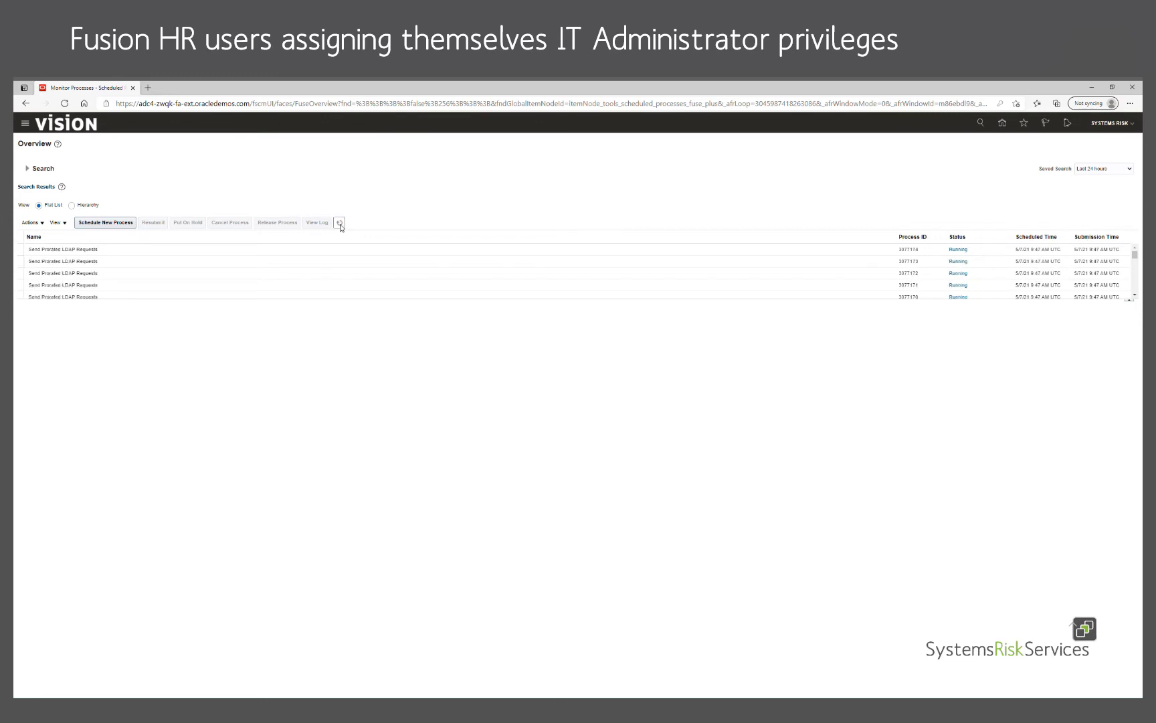
{"action": "left_click", "coordinate": [340, 225]}
{"action": "left_click", "coordinate": [340, 225]}
{"action": "left_click", "coordinate": [340, 225]}
{"action": "left_click", "coordinate": [340, 225]}
{"action": "left_click", "coordinate": [340, 225]}
{"action": "left_click", "coordinate": [339, 225]}
Step: Keep refreshing and enlarge the results table until the Send Prorated LDAP Requests runs show Succeeded
{"action": "scroll", "coordinate": [375, 262], "scroll_direction": "down", "scroll_amount": 3}
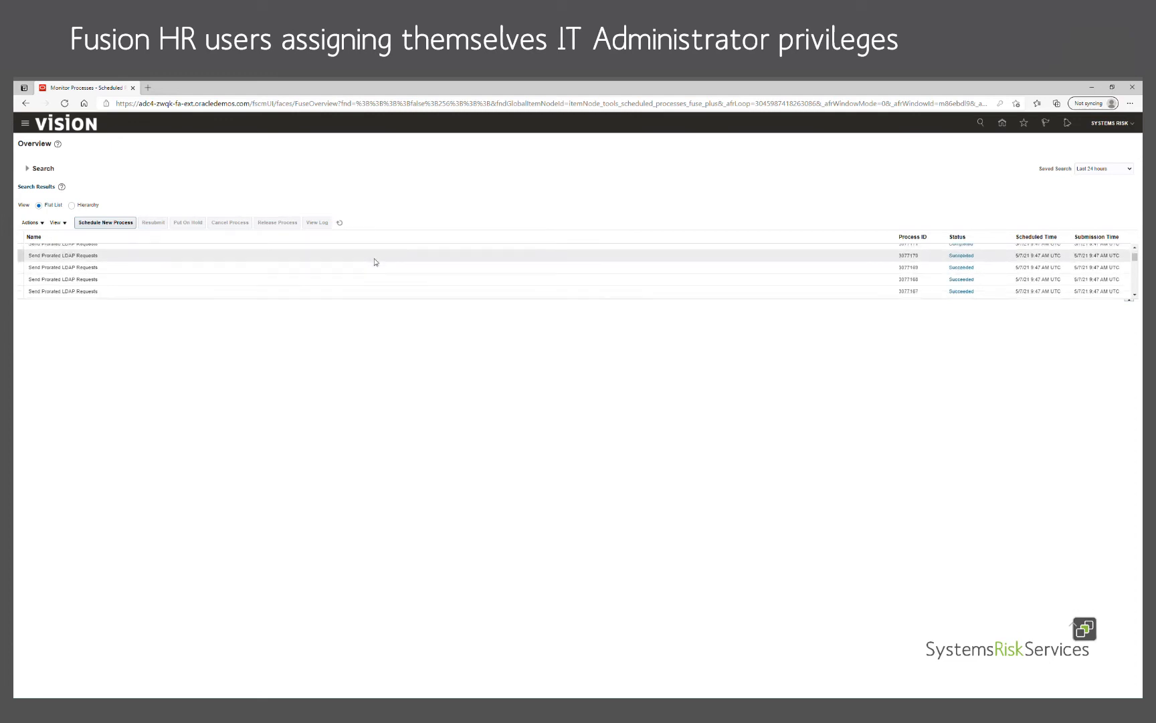
{"action": "left_click", "coordinate": [341, 223]}
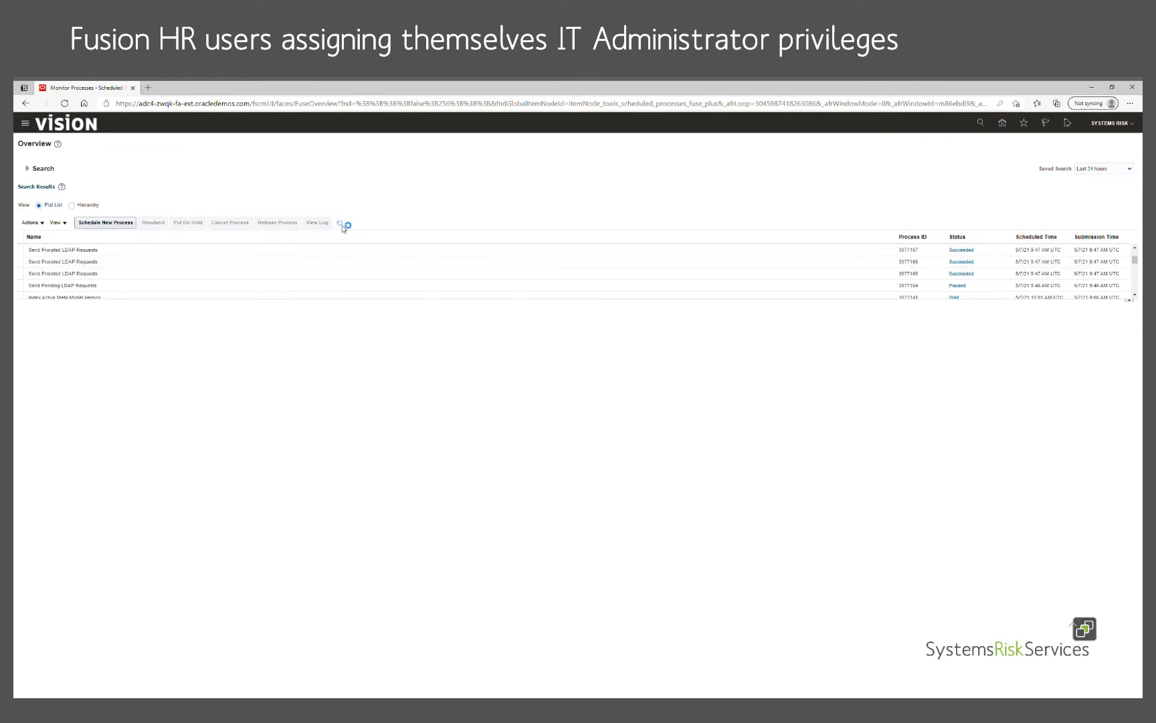
{"action": "scroll", "coordinate": [353, 275], "scroll_direction": "down", "scroll_amount": 10}
{"action": "scroll", "coordinate": [351, 266], "scroll_direction": "down", "scroll_amount": 1}
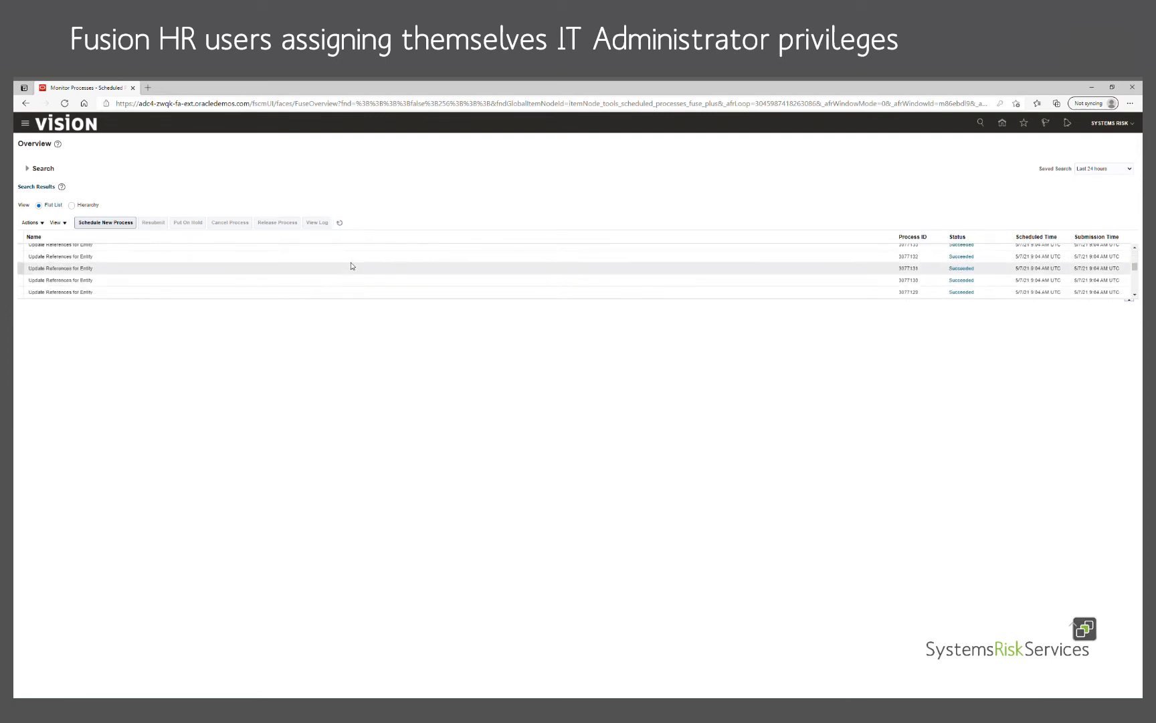
{"action": "scroll", "coordinate": [351, 266], "scroll_direction": "up", "scroll_amount": 11}
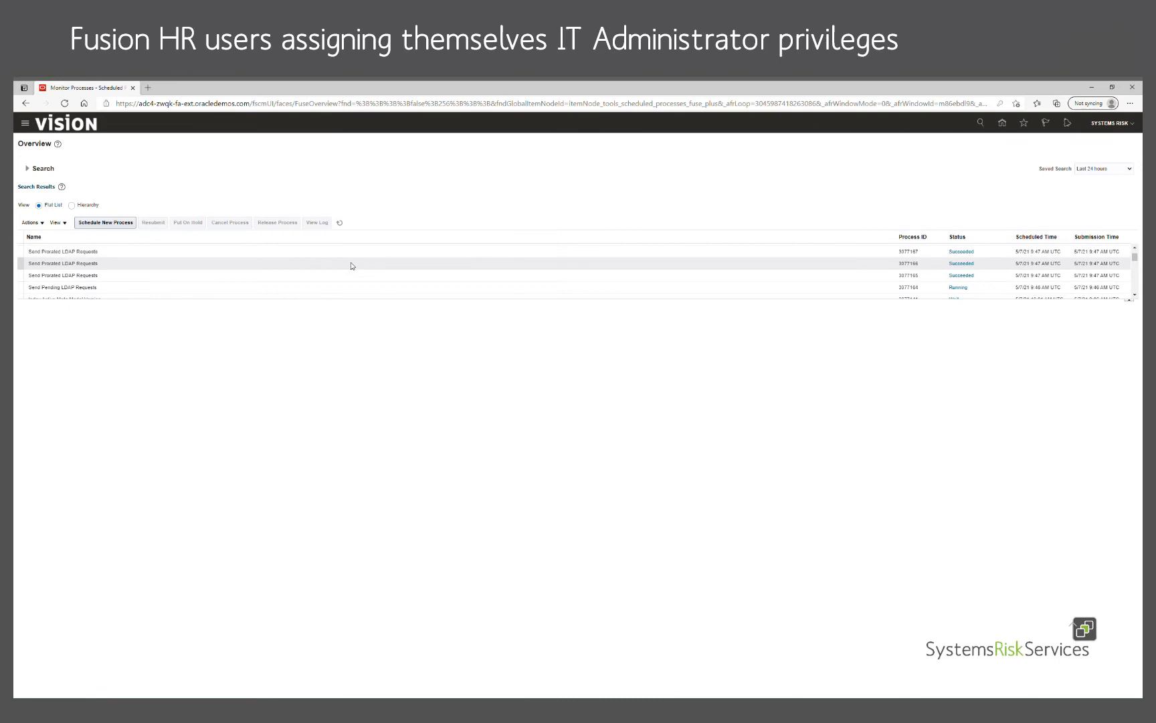
{"action": "left_click", "coordinate": [340, 222]}
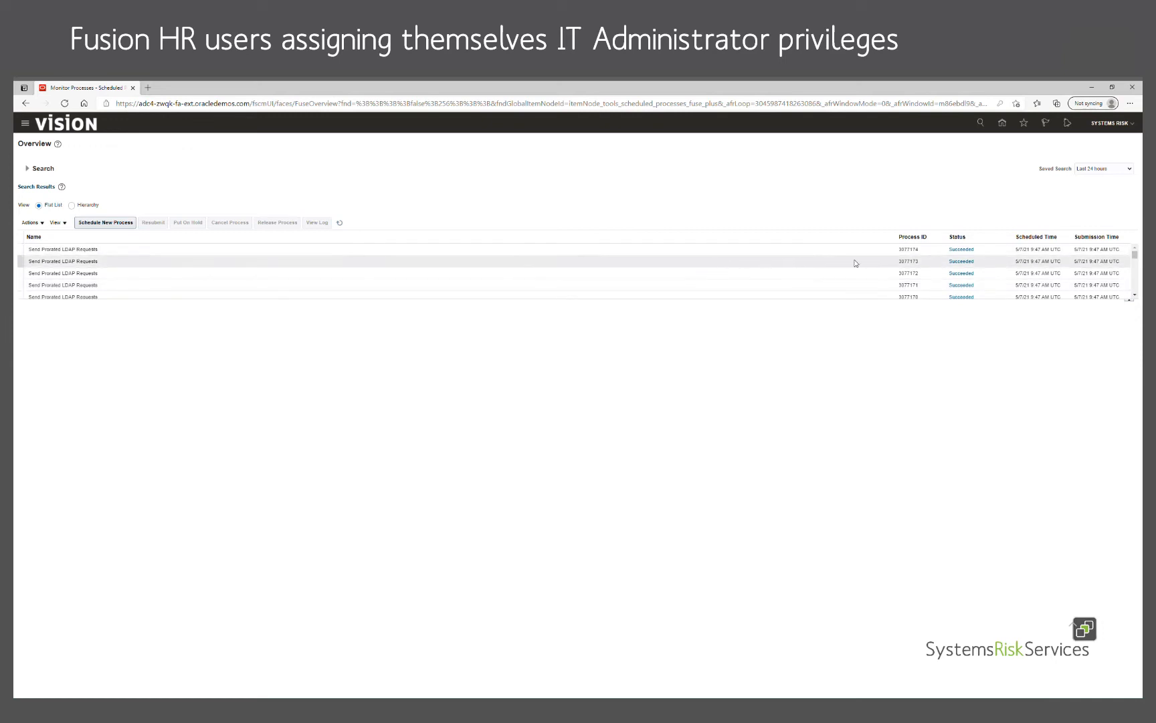
{"action": "left_click_drag", "start_coordinate": [1094, 304], "coordinate": [1094, 376]}
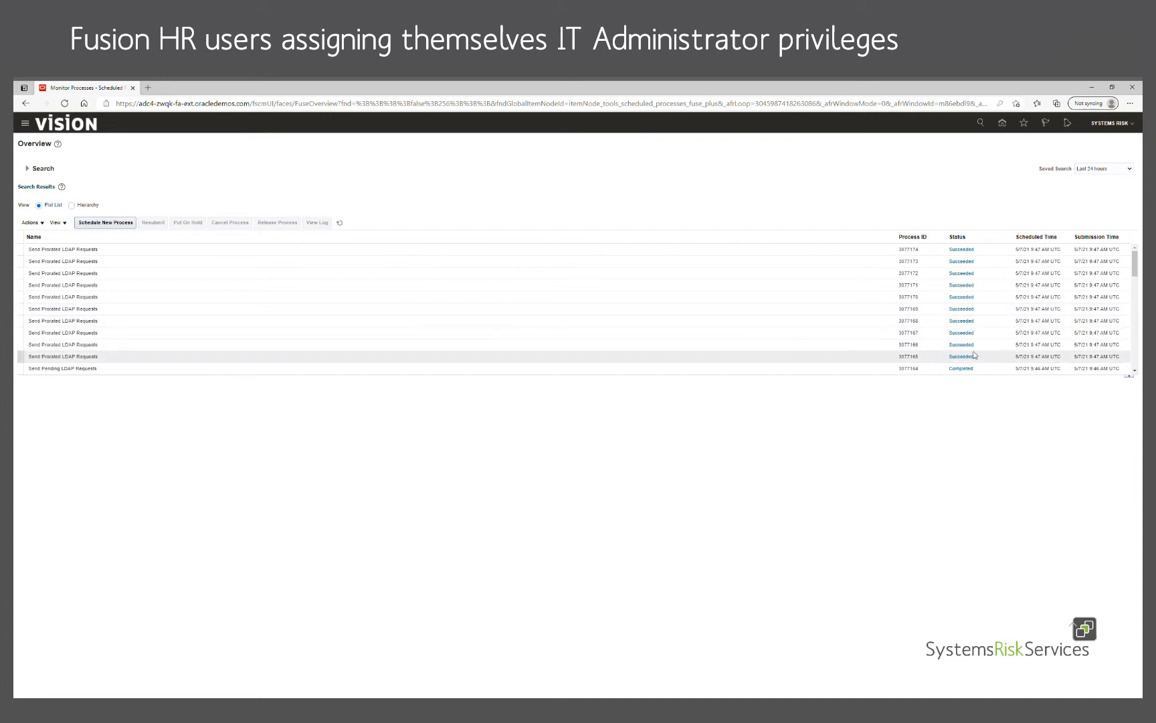
{"action": "left_click", "coordinate": [1135, 372]}
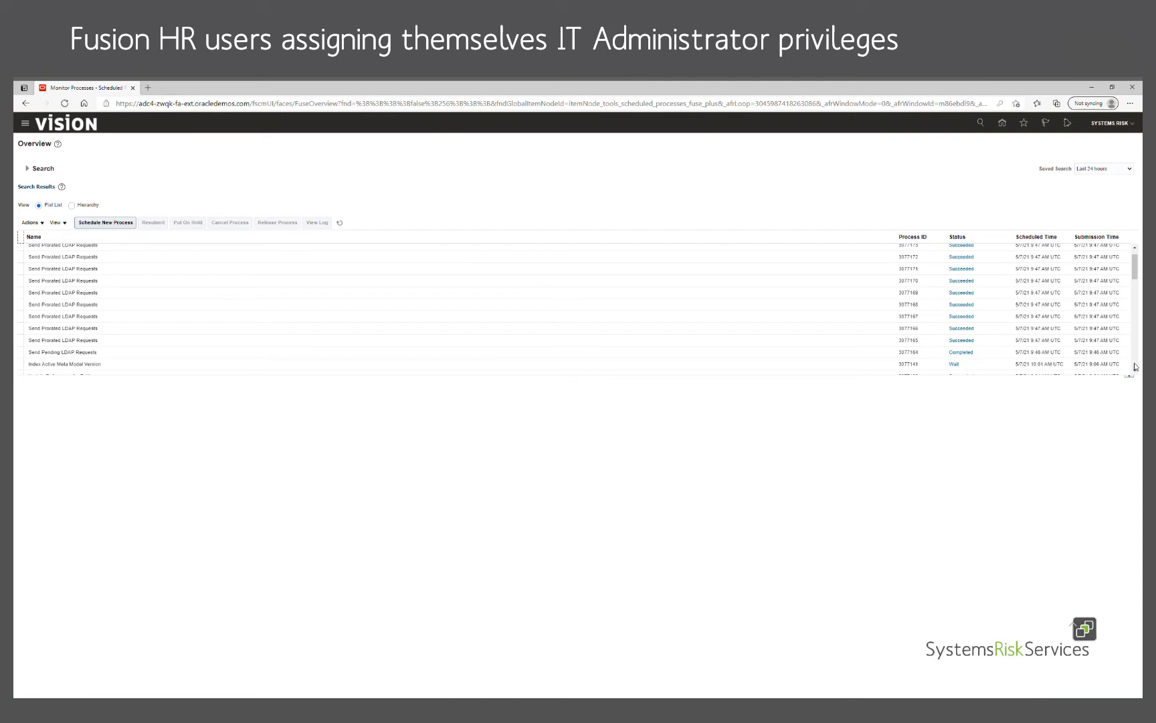
{"action": "left_click", "coordinate": [1134, 124]}
Step: Sign out, confirm the single sign-off, and sign back in with the prefilled HR user credentials
{"action": "left_click", "coordinate": [1114, 140]}
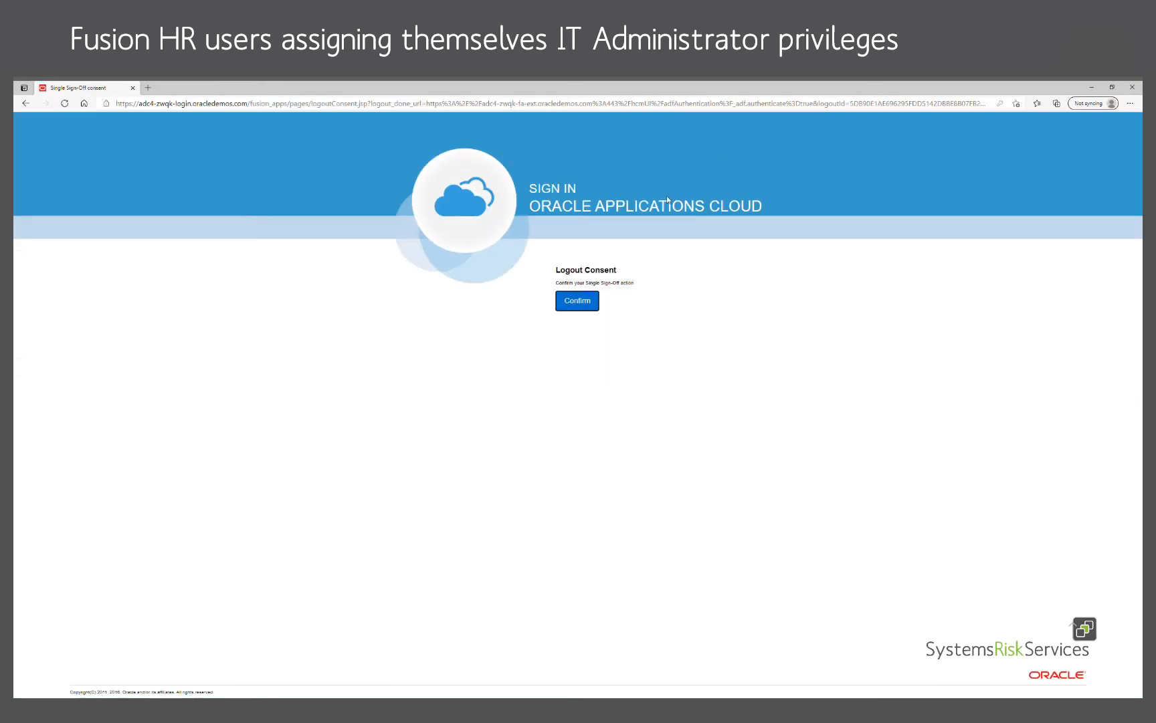
{"action": "left_click", "coordinate": [570, 302]}
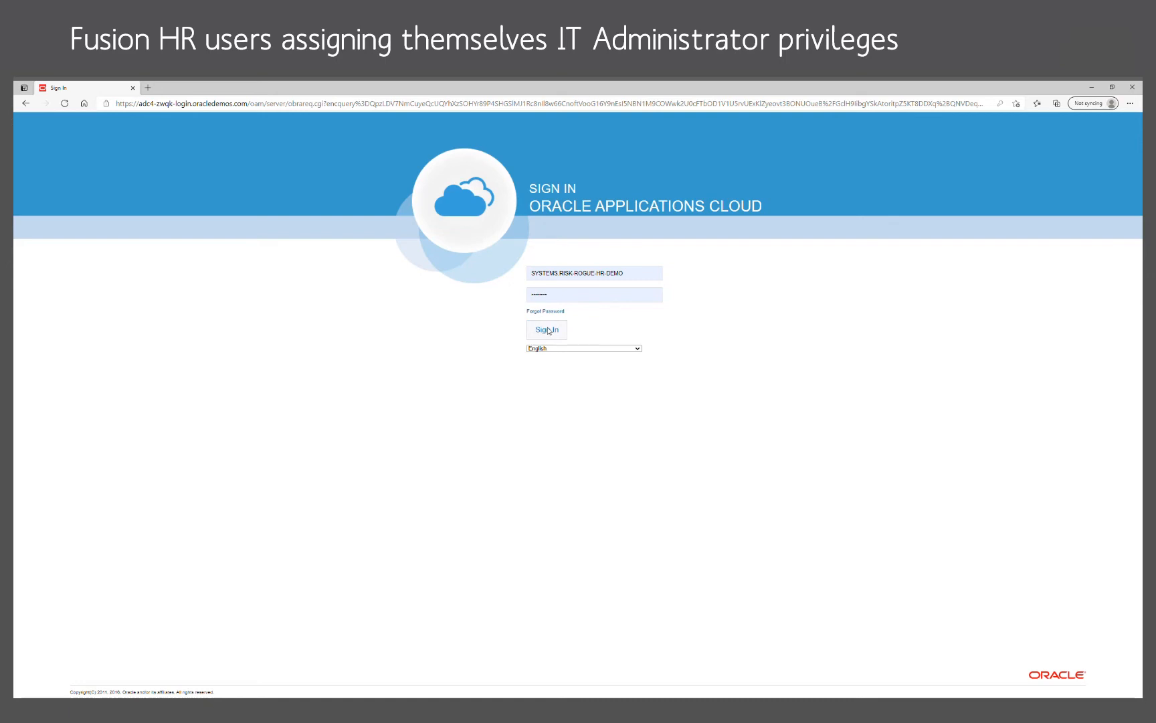
{"action": "left_click", "coordinate": [548, 330]}
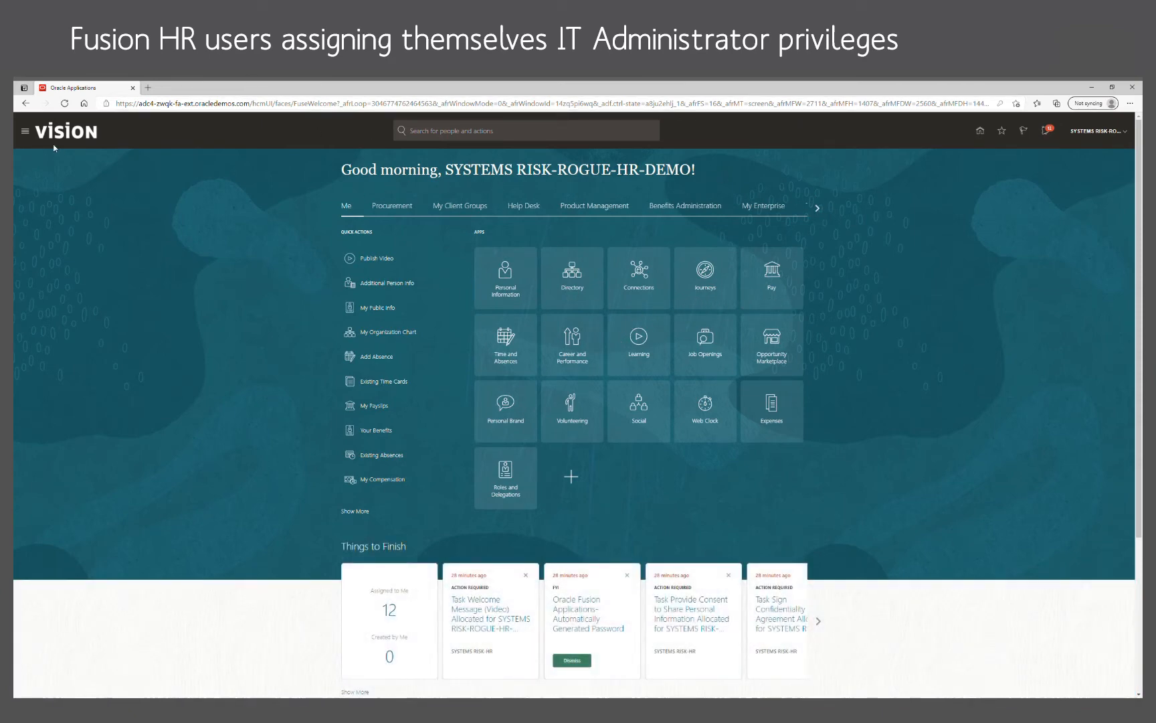
Step: Open the Security Console from the navigator's Tools group and dismiss its warning
{"action": "left_click", "coordinate": [27, 133]}
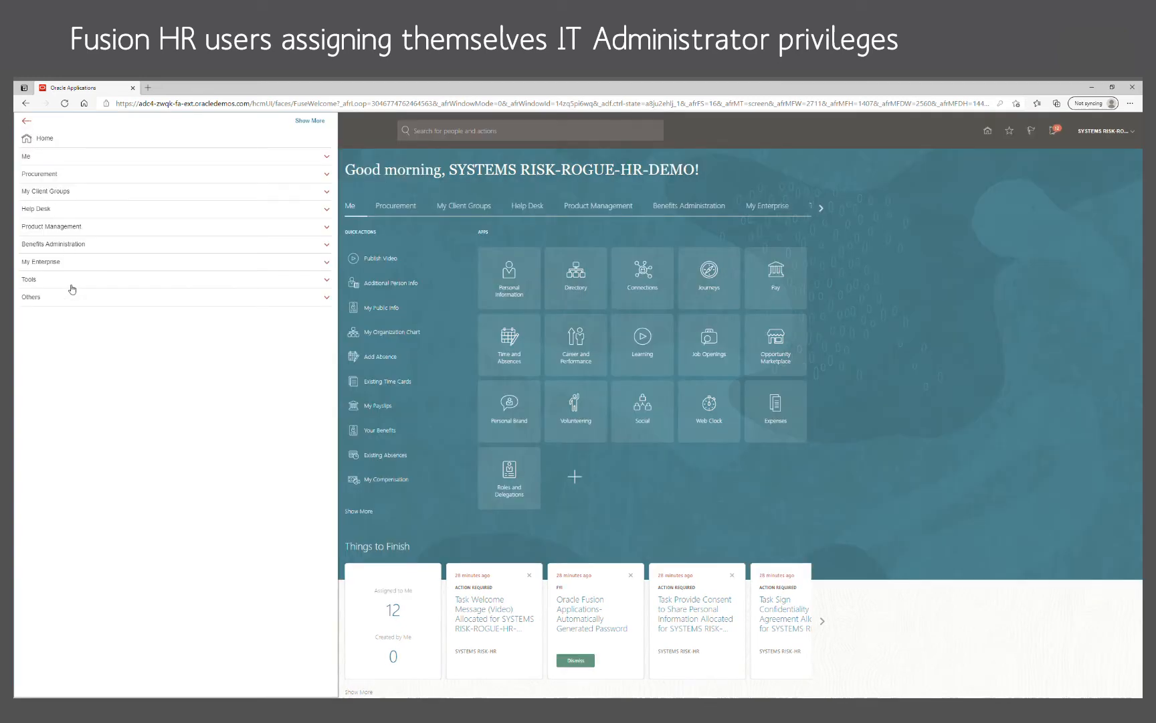
{"action": "left_click", "coordinate": [34, 279]}
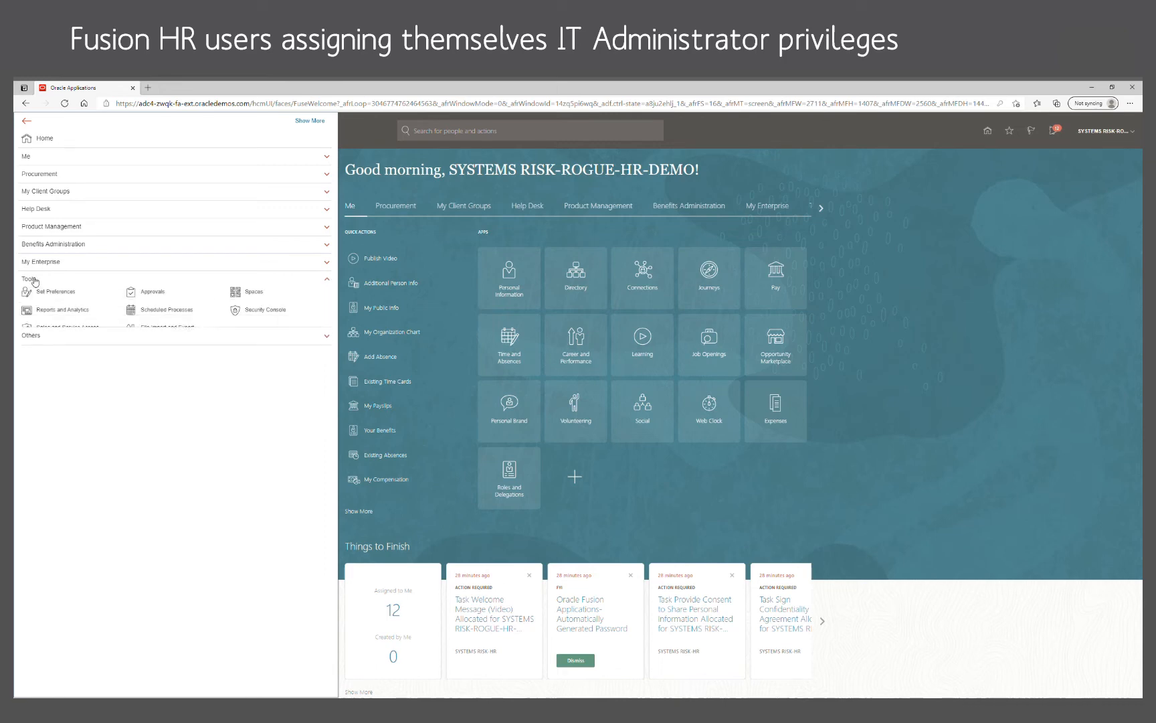
{"action": "left_click", "coordinate": [284, 312]}
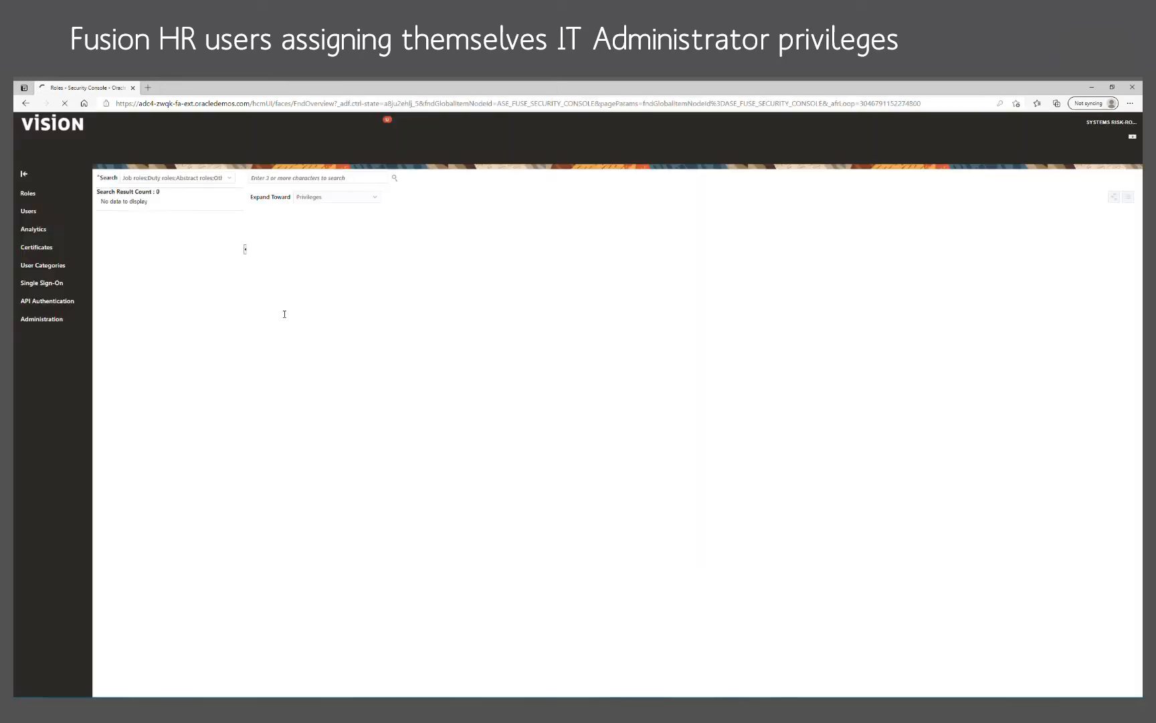
{"action": "left_click", "coordinate": [727, 273]}
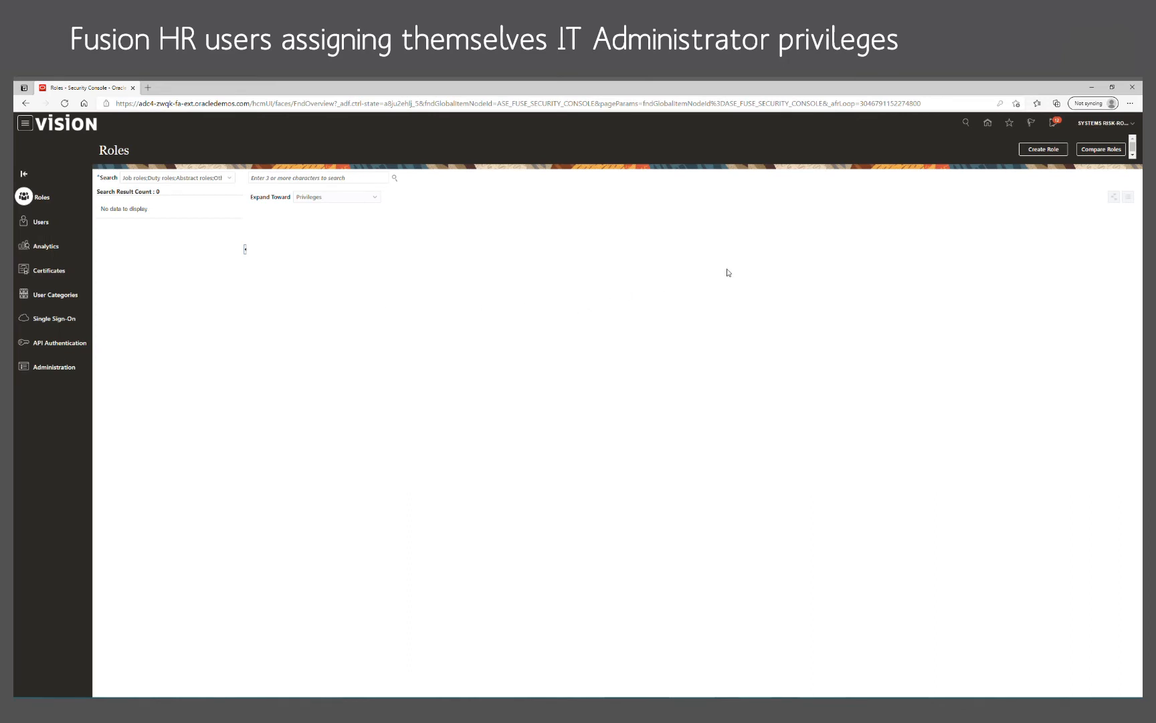
Step: Switch to Users and search for the employee's full name
{"action": "left_click", "coordinate": [46, 225]}
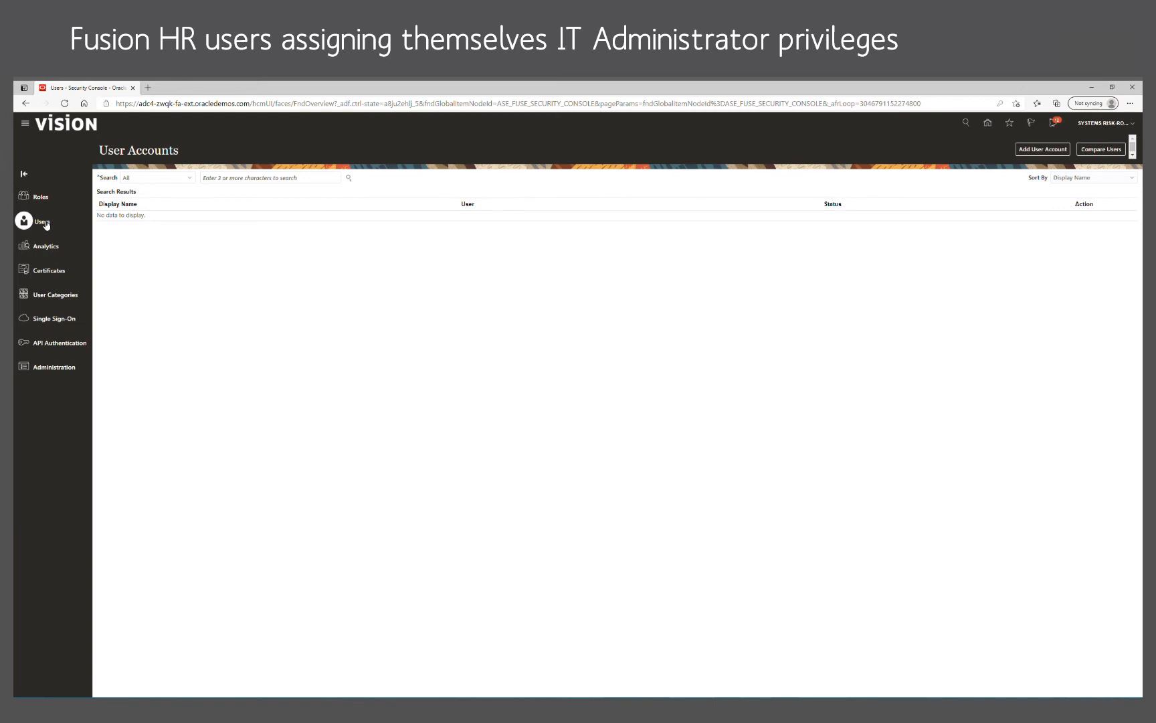
{"action": "left_click", "coordinate": [225, 180]}
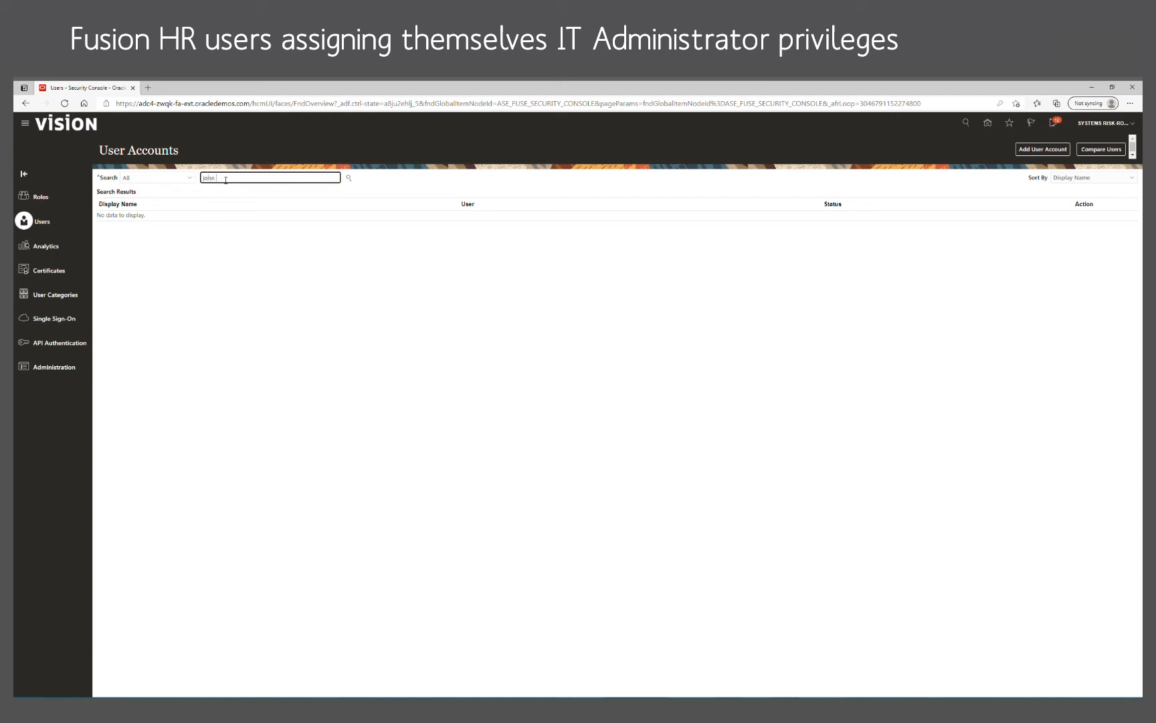
{"action": "left_click", "coordinate": [349, 178]}
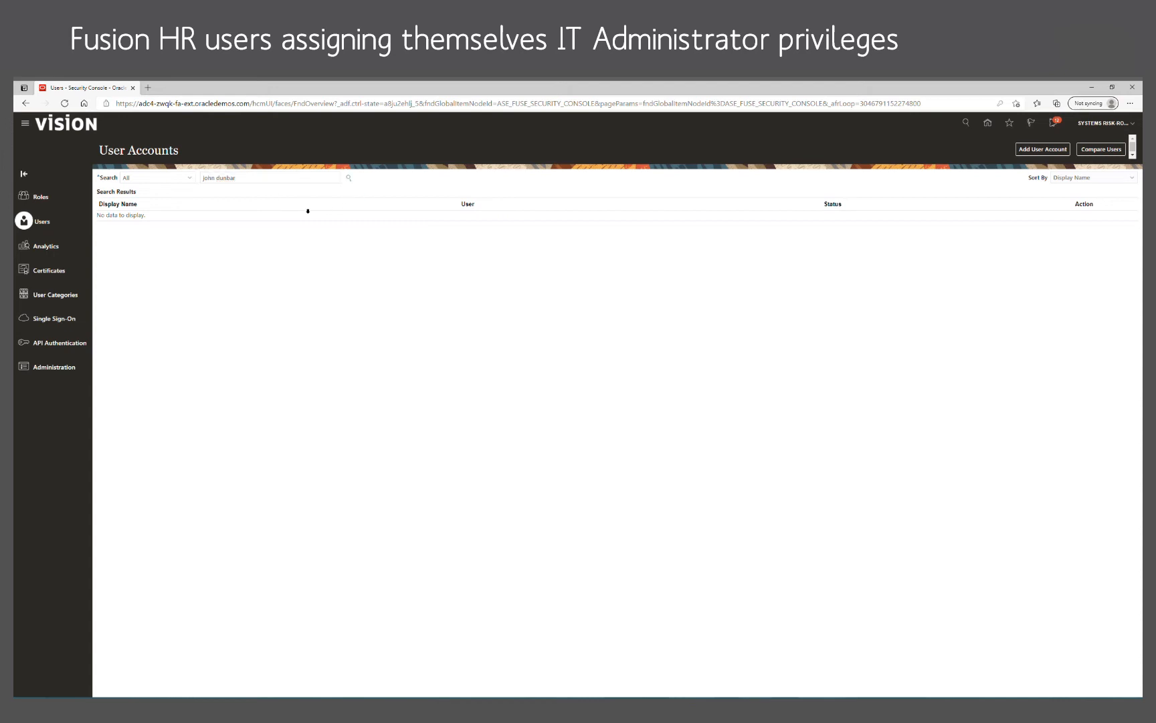
Step: Correct the search text to the employee's dot-separated username and search again
{"action": "left_click", "coordinate": [216, 178]}
{"action": "key", "text": "BackSpace"}
{"action": "type", "text": "n"}
{"action": "key", "text": "Delete"}
{"action": "type", "text": "."}
{"action": "left_click", "coordinate": [348, 178]}
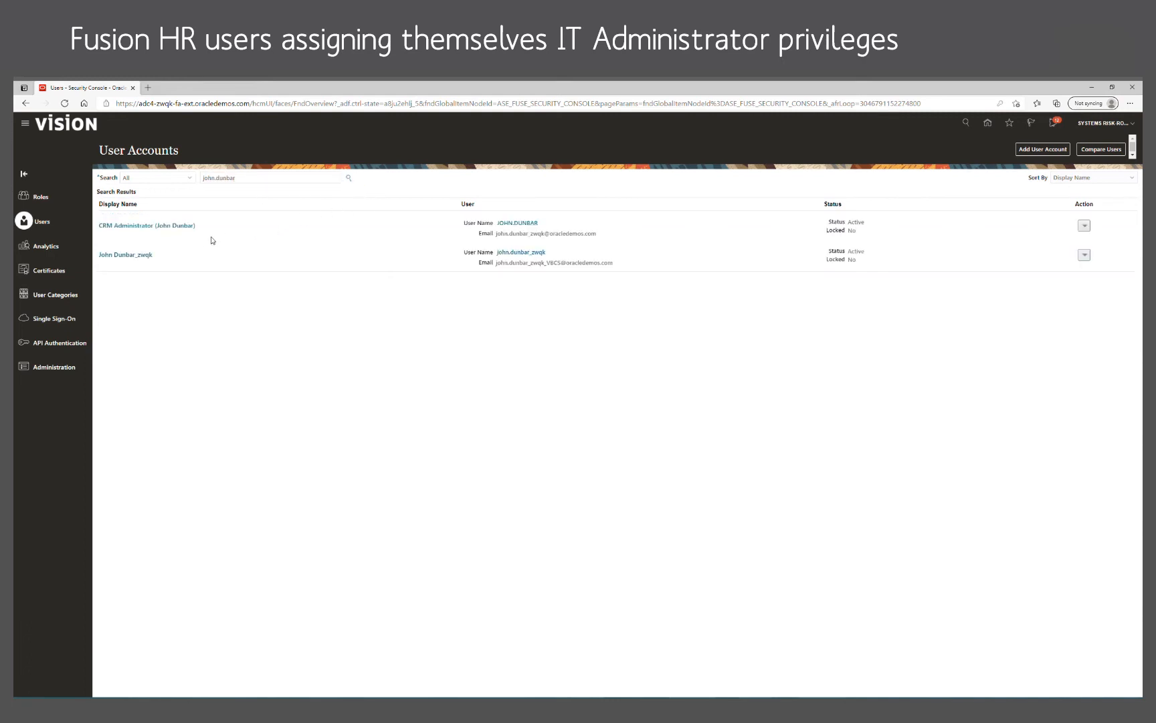
Step: Open the CRM Administrator account's details and launch Reset Password
{"action": "left_click", "coordinate": [179, 228]}
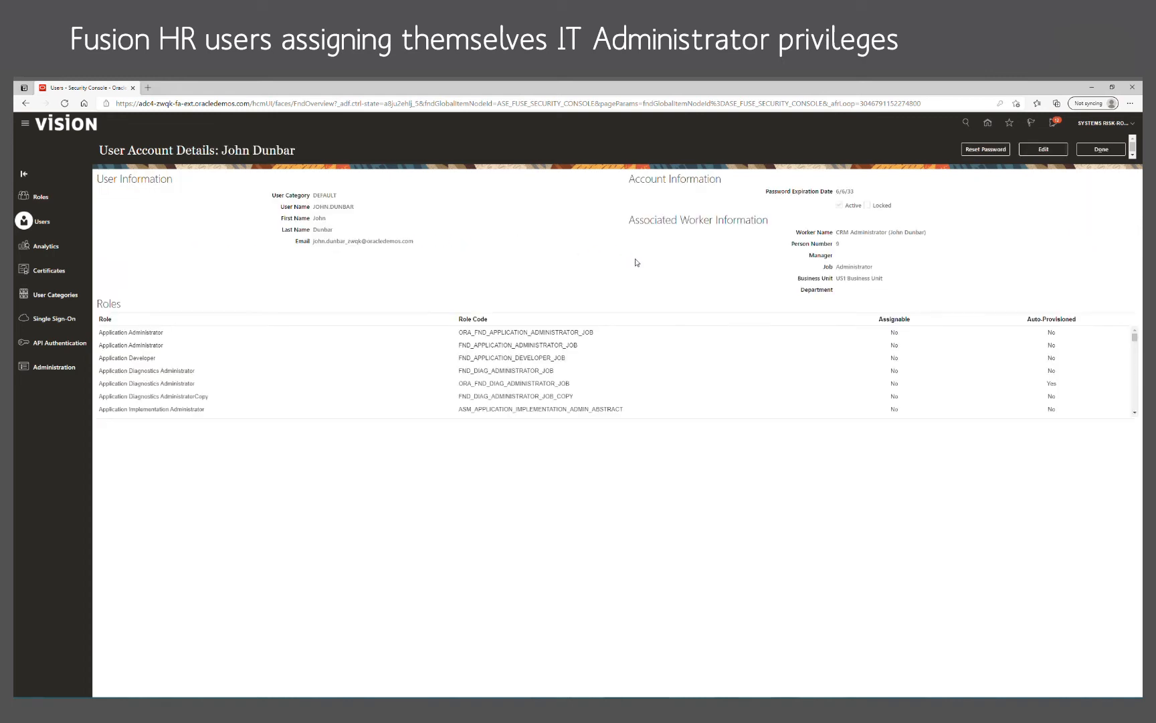
{"action": "left_click", "coordinate": [992, 152]}
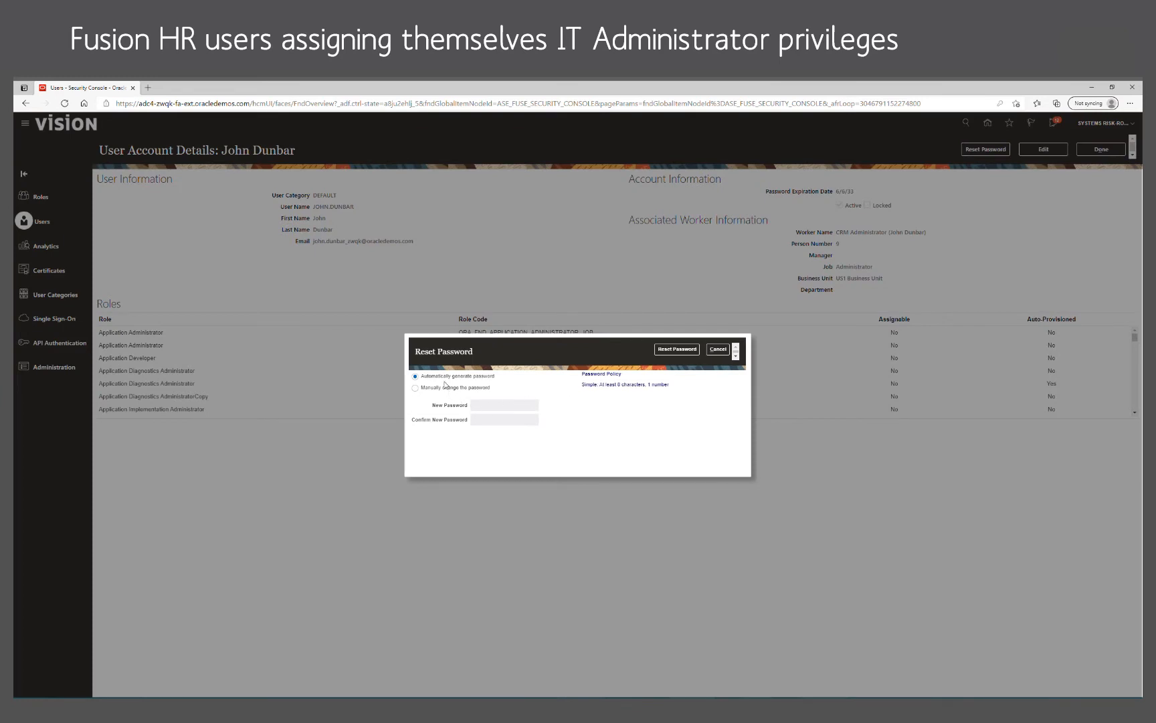